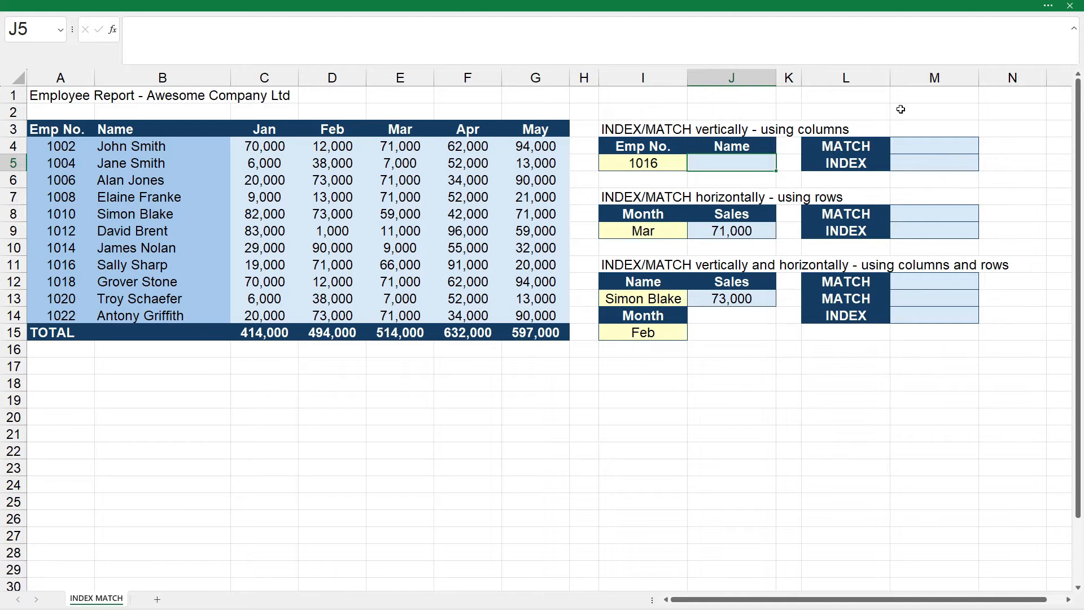
Enter an exact-match MATCH formula in M4 that finds I5 within A4:A14, and inspect its cell references.
click(932, 146)
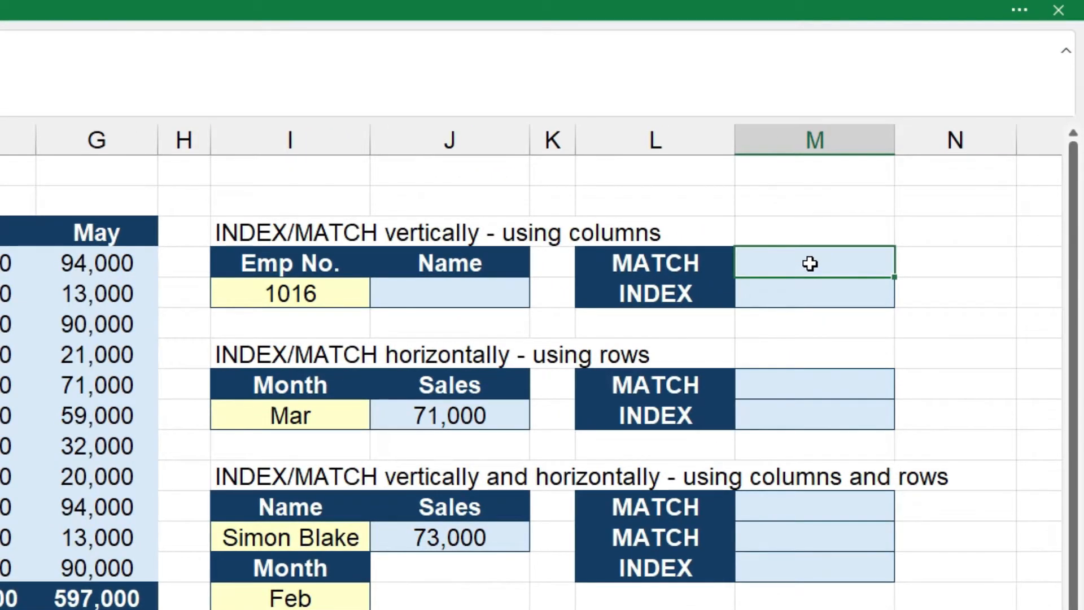
text(=match()
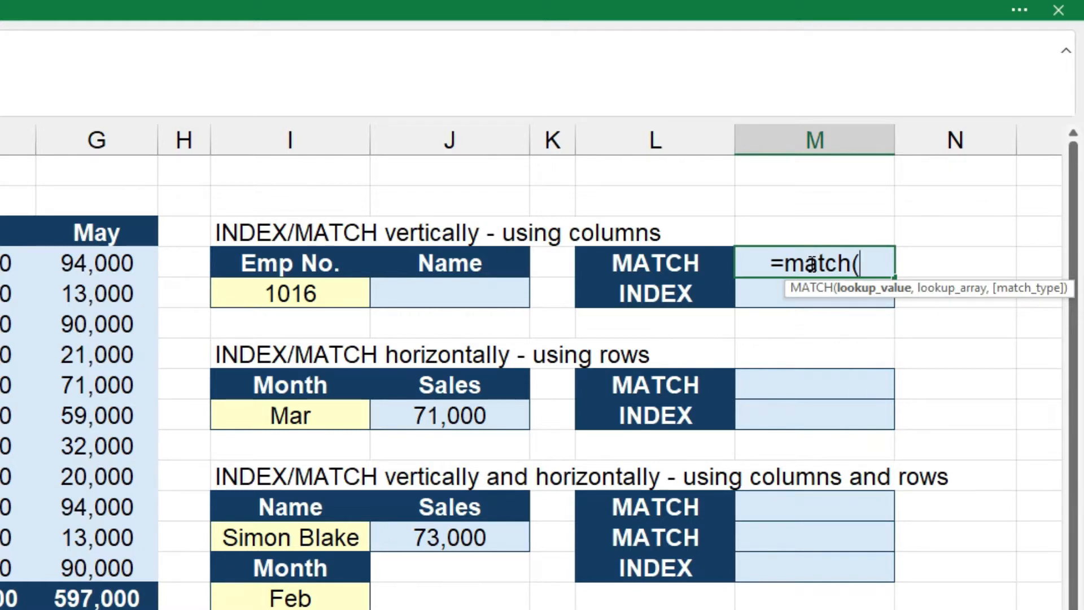
click(293, 288)
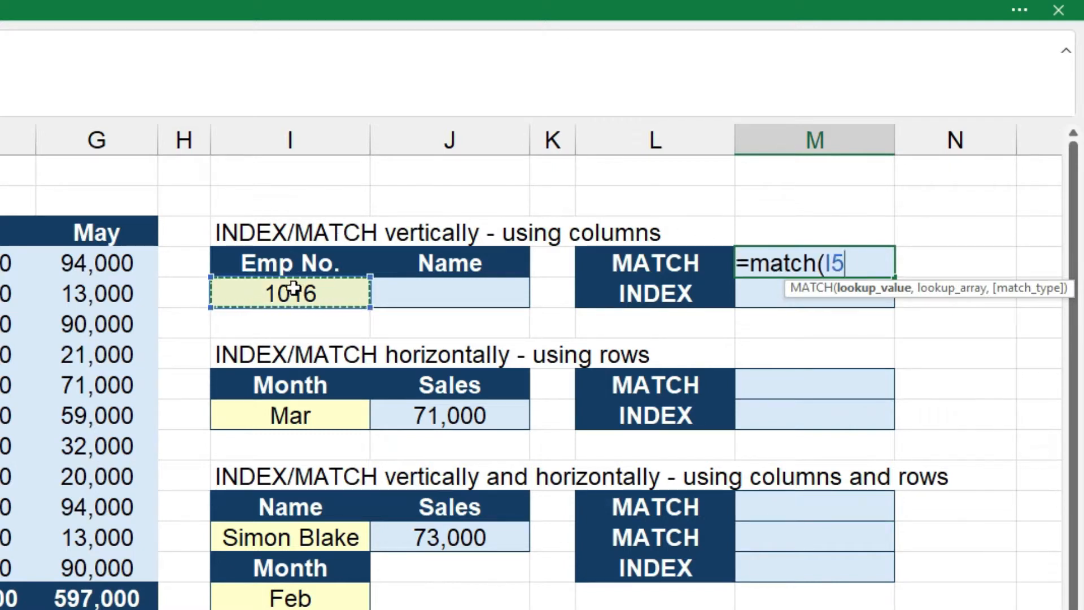
text(,)
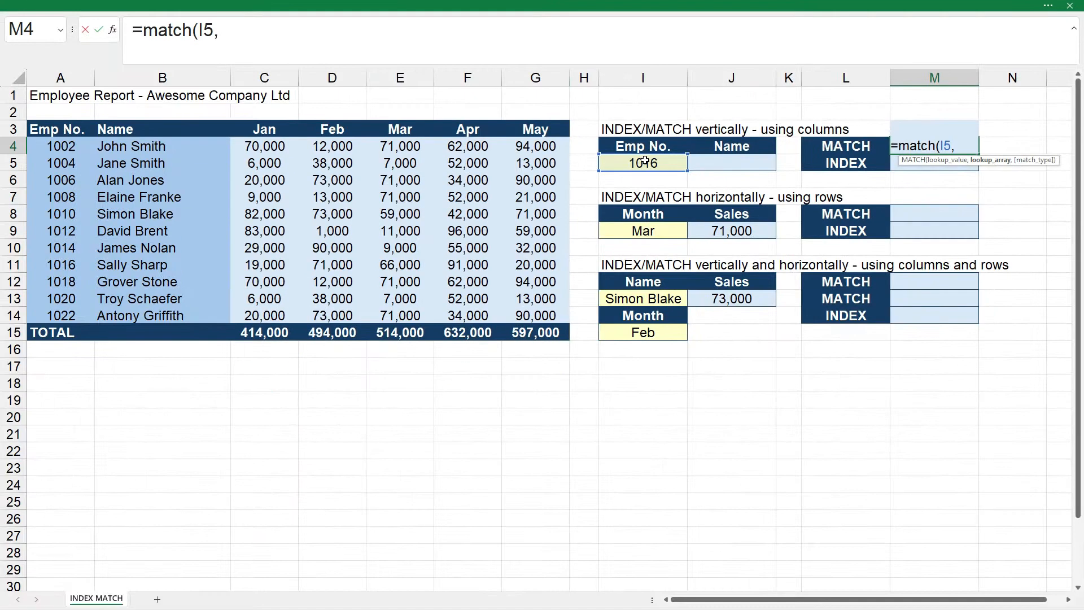
drag(63, 147, 64, 314)
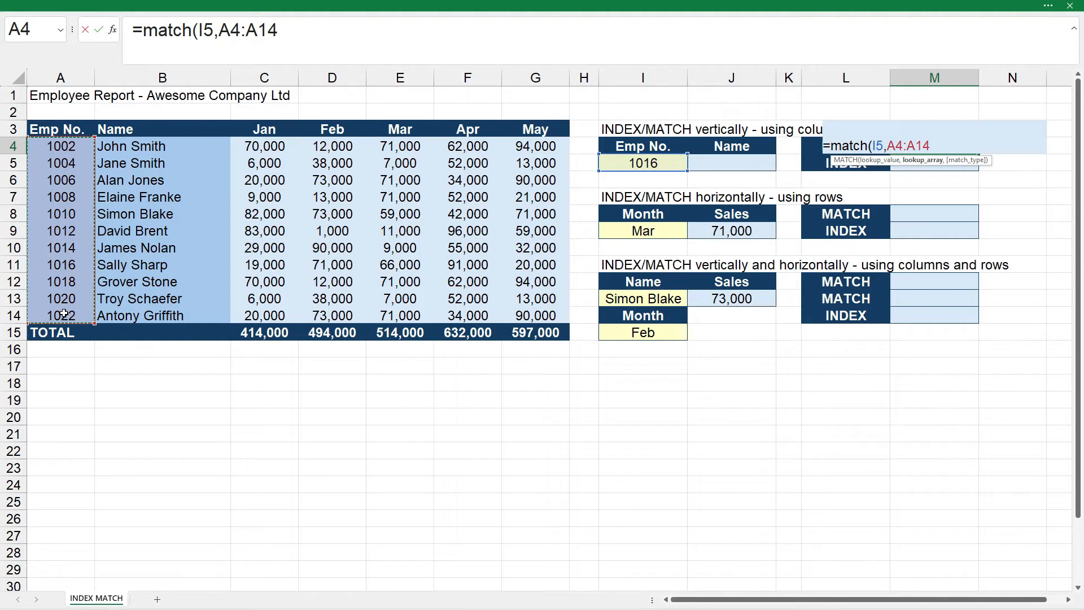
text(,)
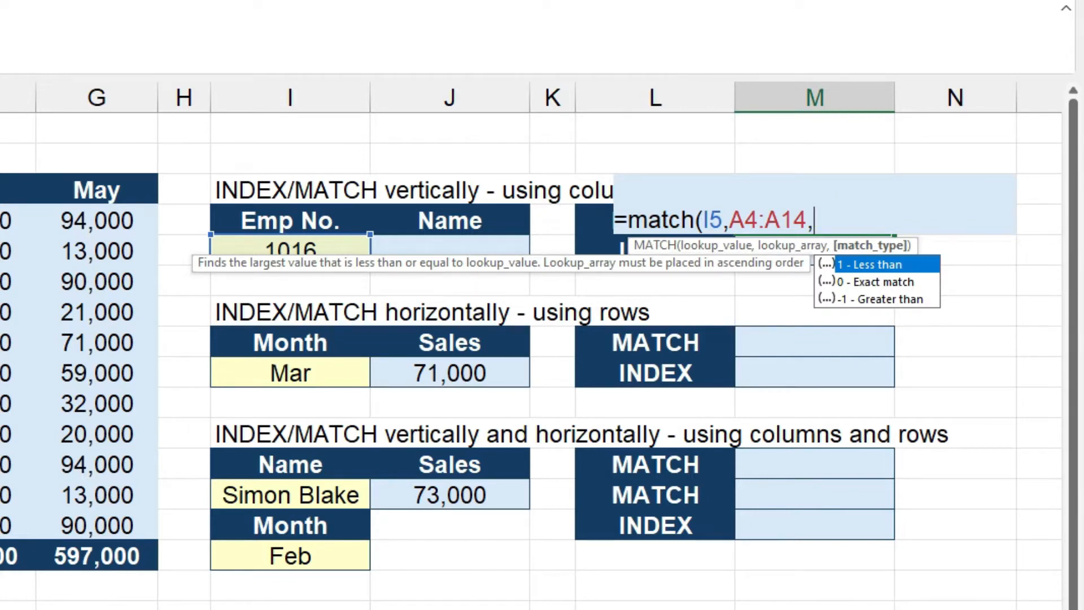
text(0))
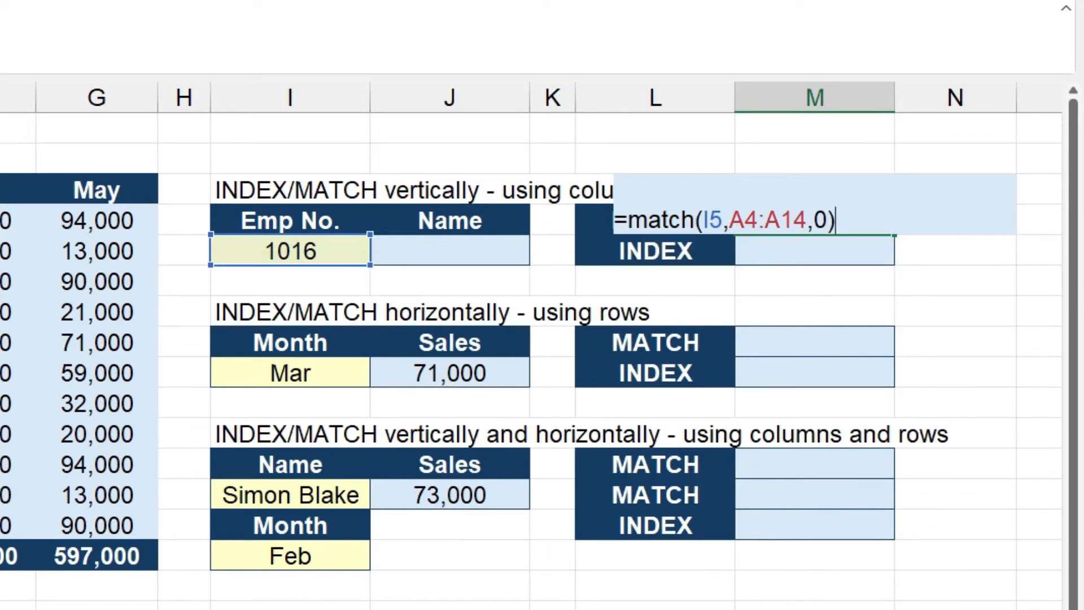
key(Return)
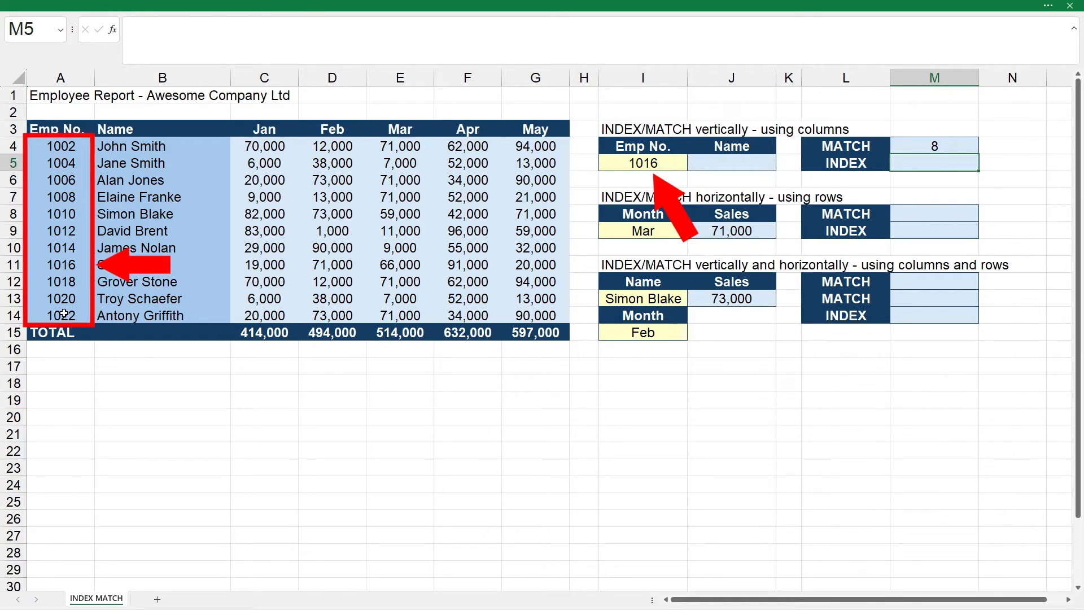
click(924, 148)
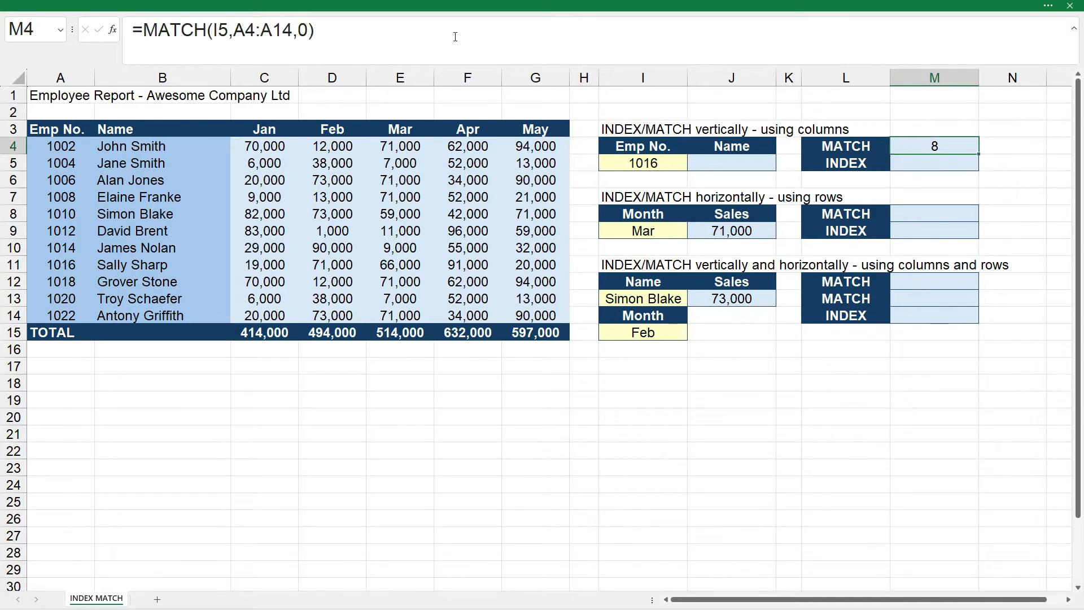
click(420, 32)
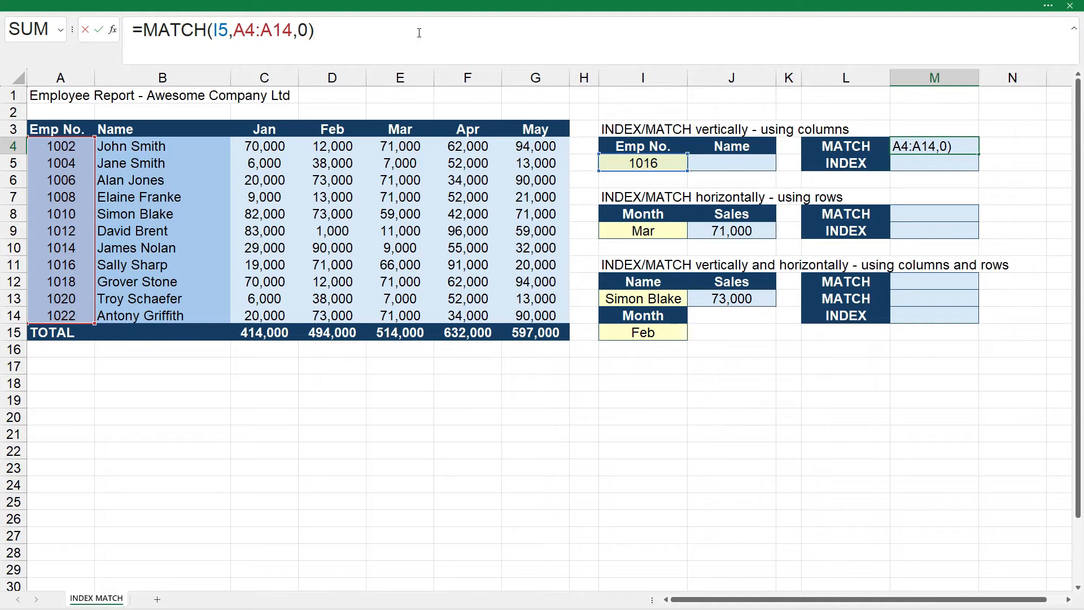
key(ctrl+Return)
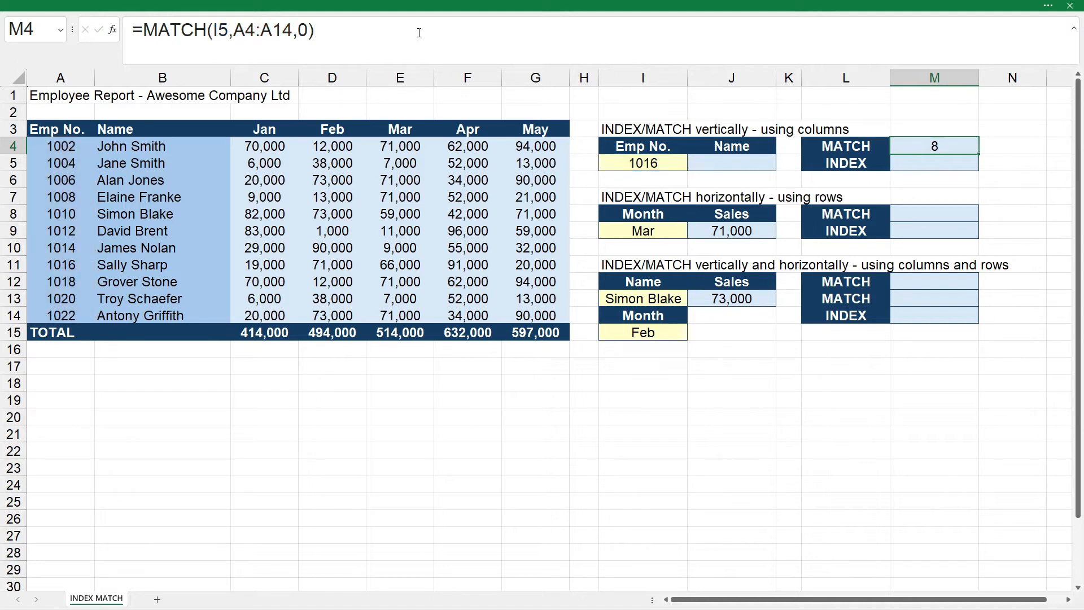
Test the MATCH formula by setting I5 to the employee number from A4, followed by the one from A5.
click(627, 164)
text(1002)
key(Return)
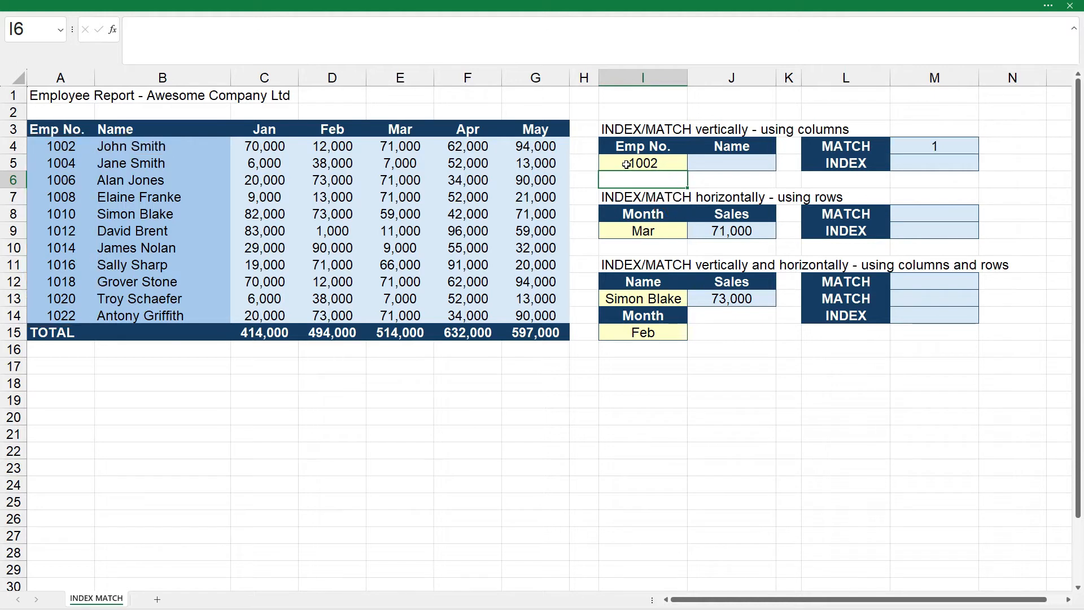
click(627, 164)
text(1004)
key(Return)
Enter an INDEX formula in M5 that returns an entry from B4:B14 using row number 2.
click(930, 165)
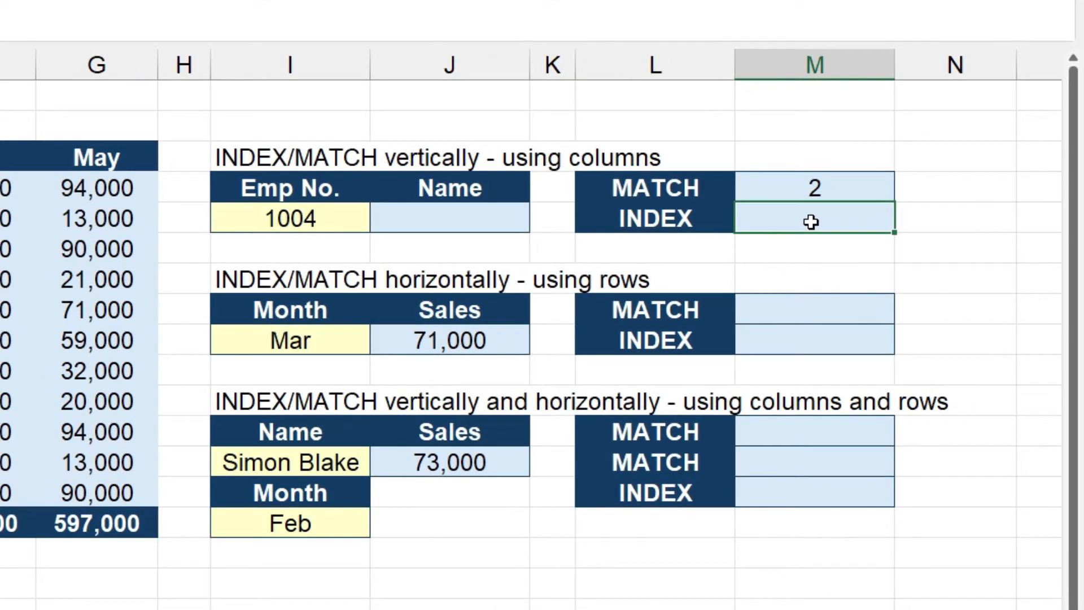
text(=index()
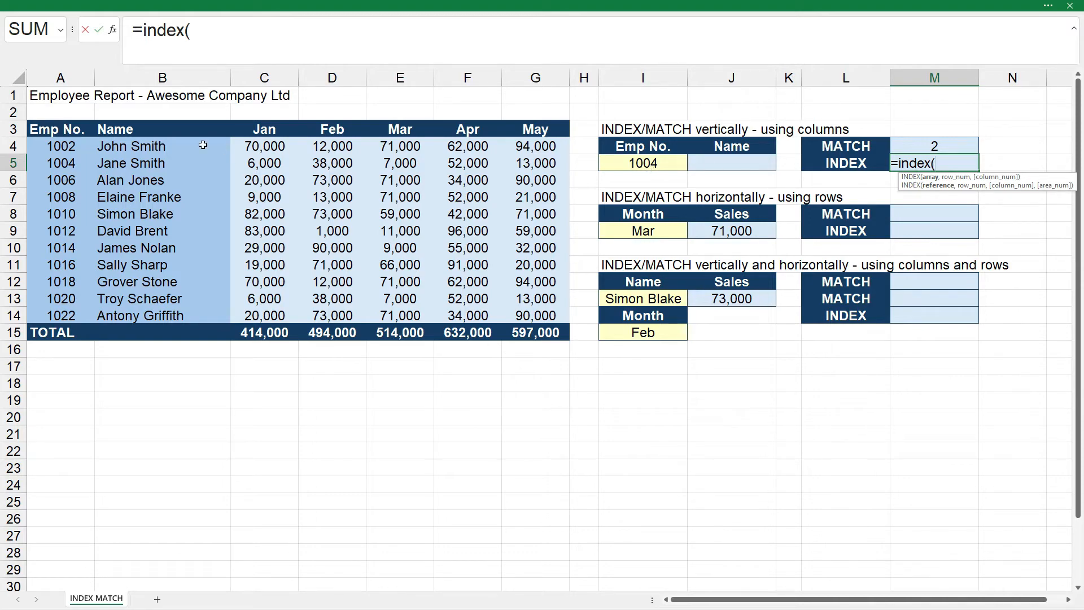
drag(206, 146, 201, 312)
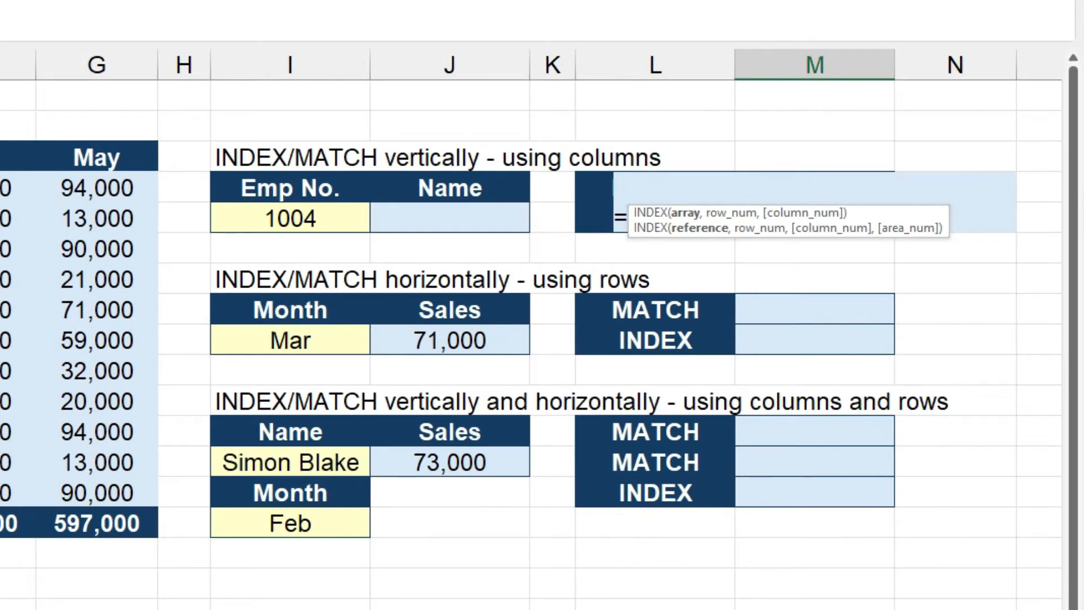
text(,)
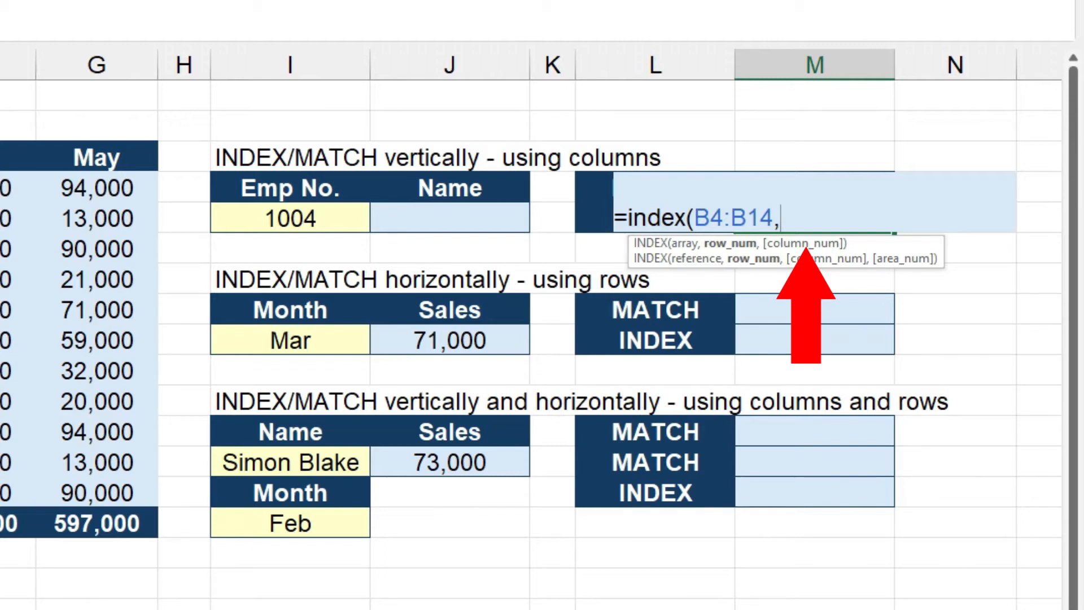
text(2)
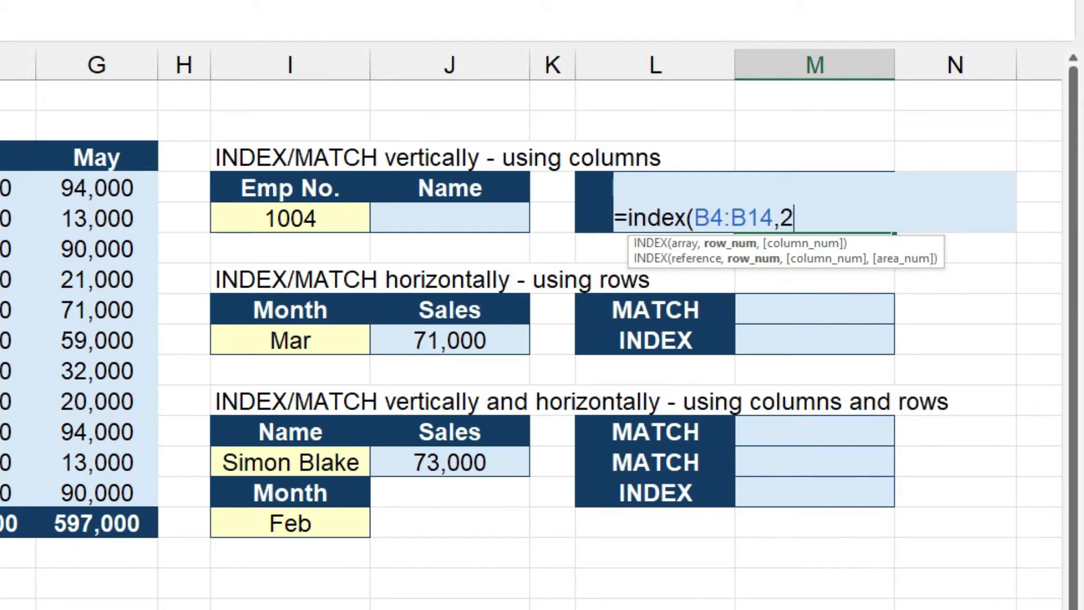
text())
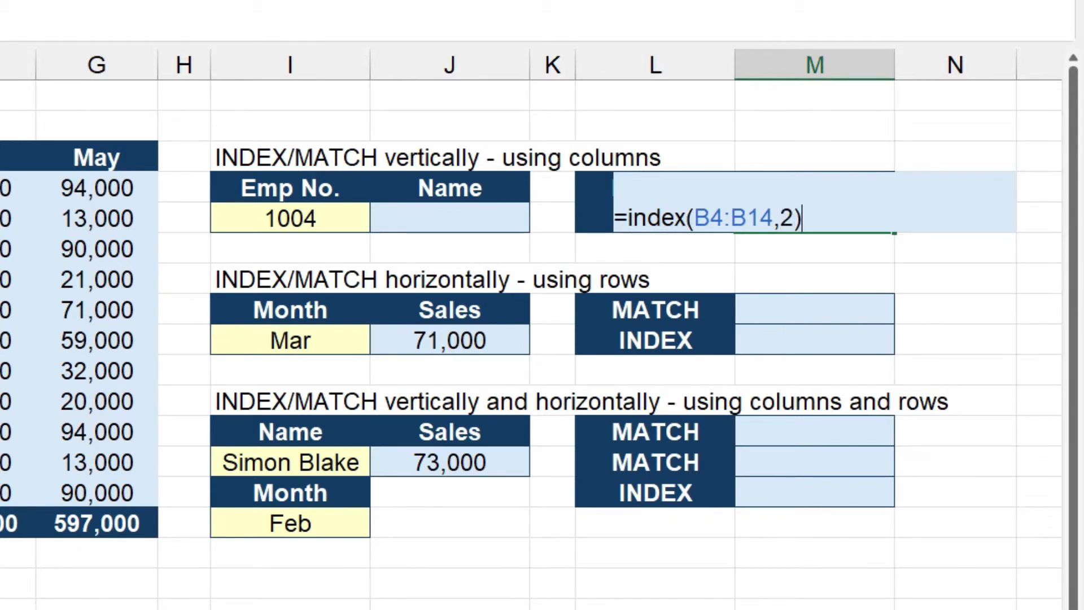
key(Return)
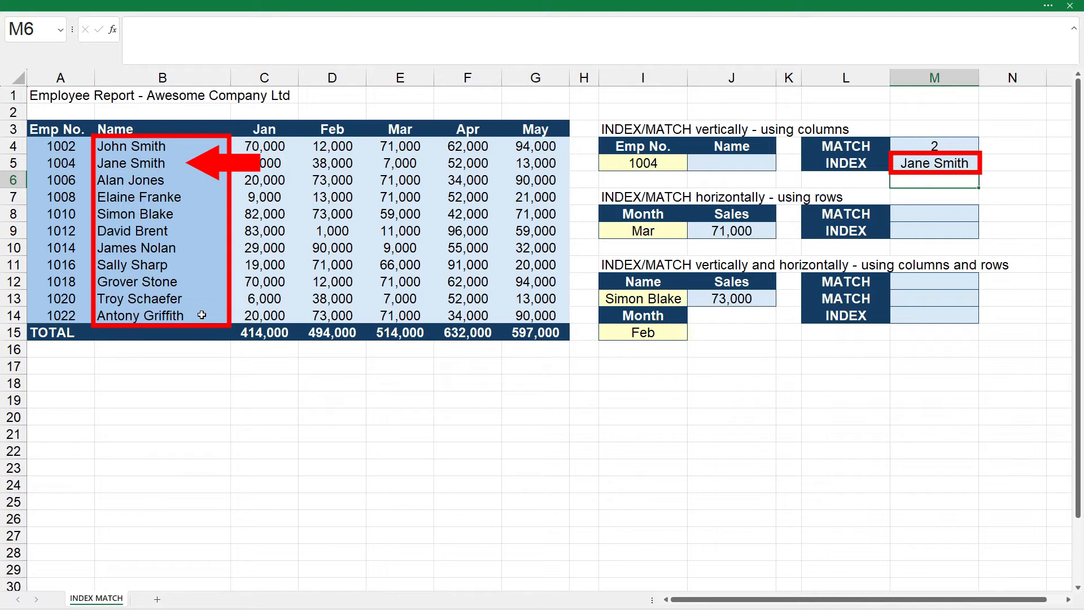
Replace the fixed row number in M5's INDEX formula with a reference to the MATCH result in M4.
click(907, 164)
click(357, 44)
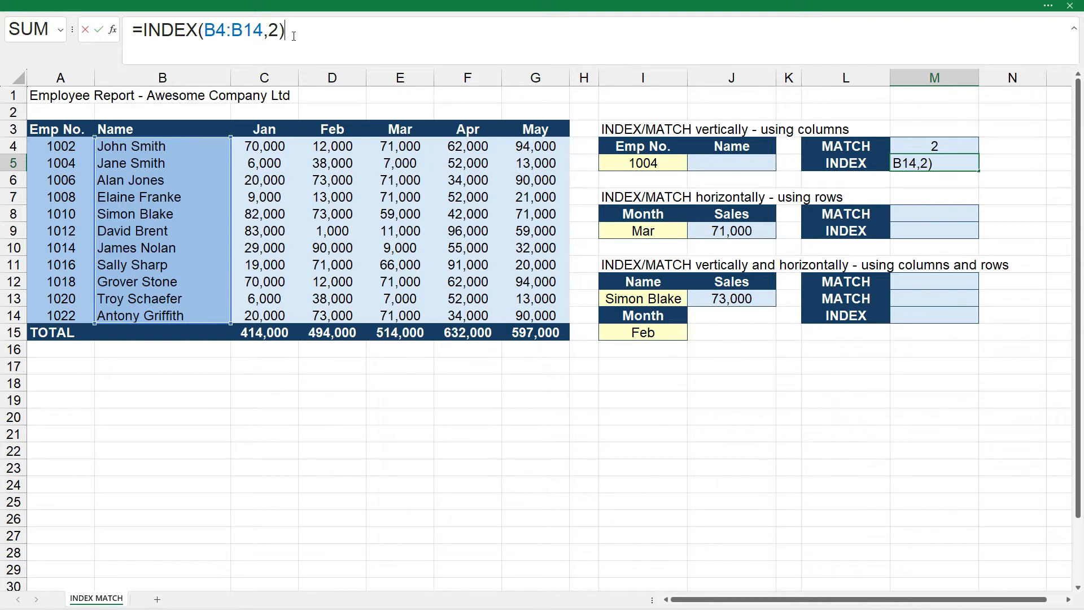
double_click(273, 30)
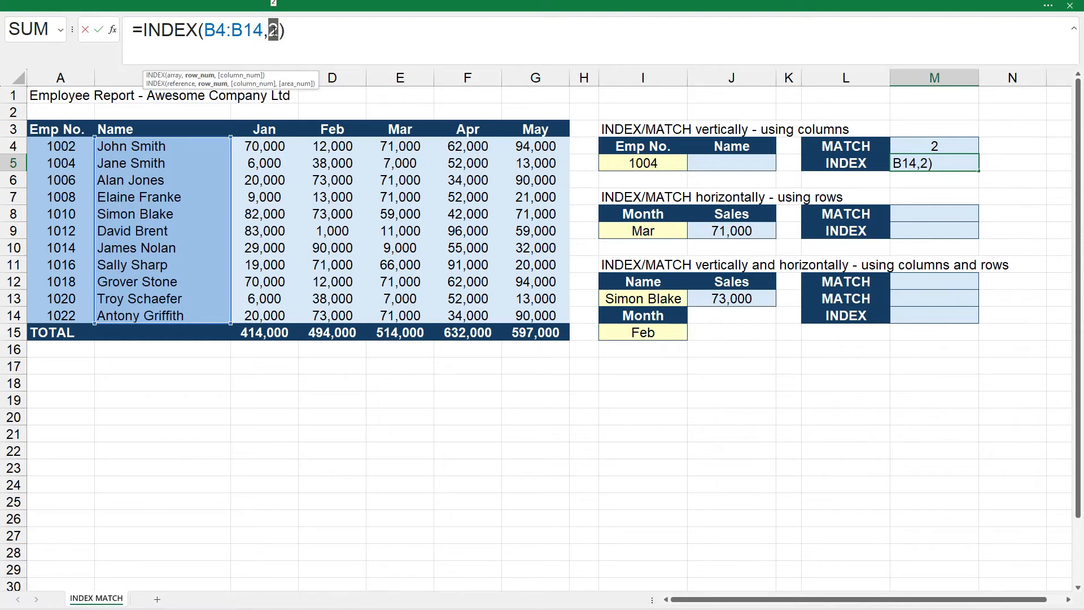
key(BackSpace)
click(915, 149)
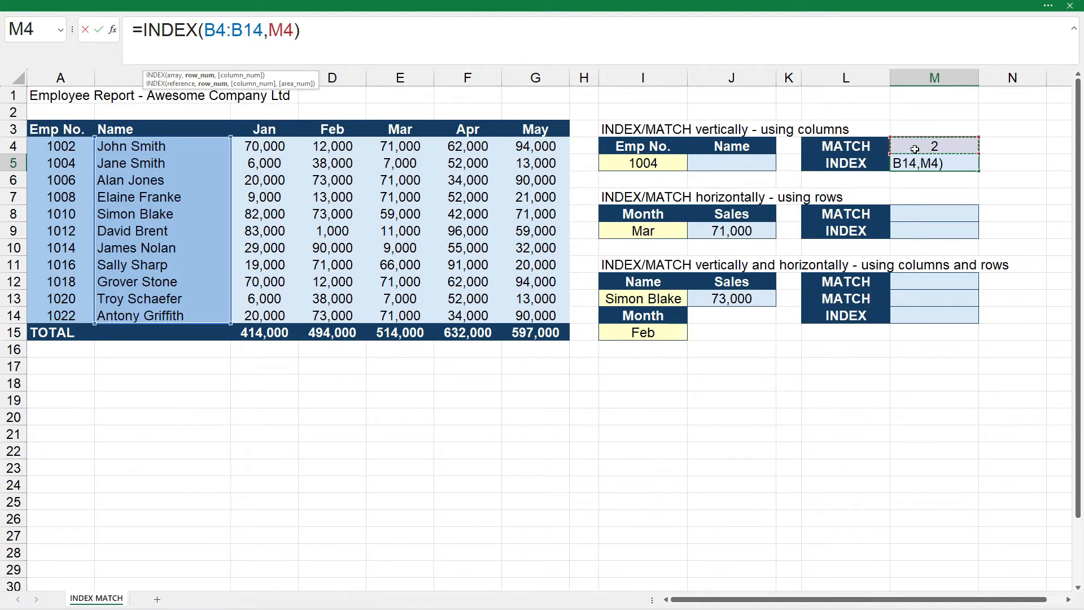
key(Return)
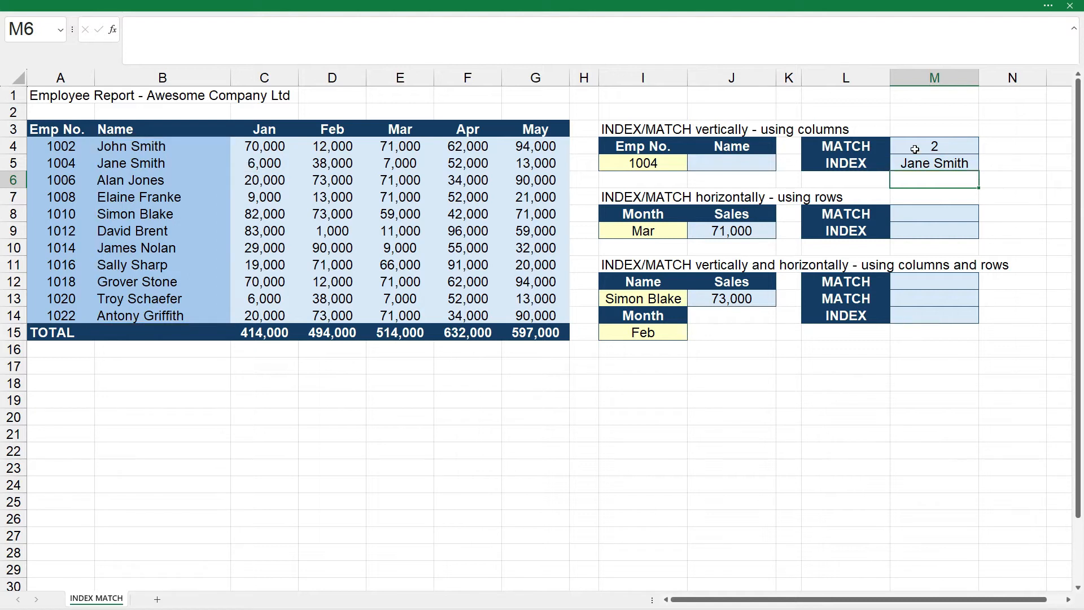
Set I5 to the employee number from A6 and check the MATCH and INDEX formulas in M4 and M5.
click(654, 164)
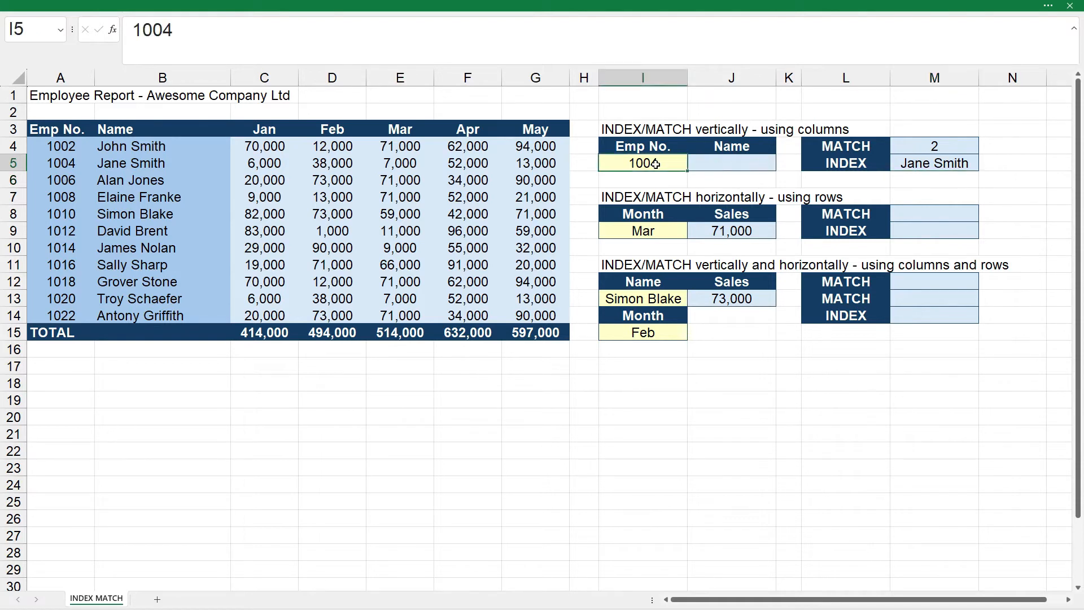
text(1006)
key(Return)
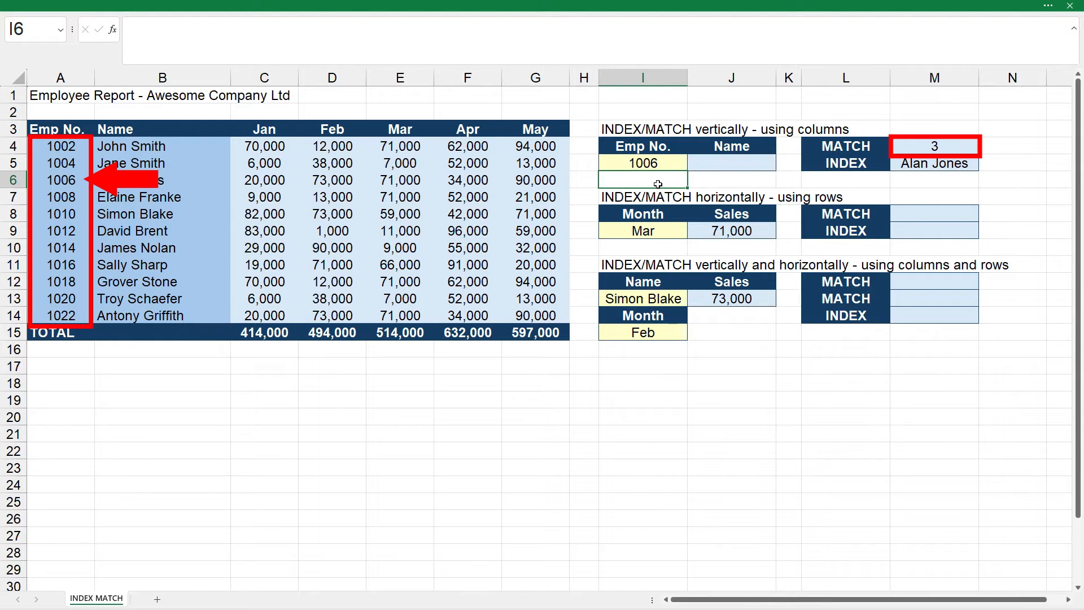
click(926, 148)
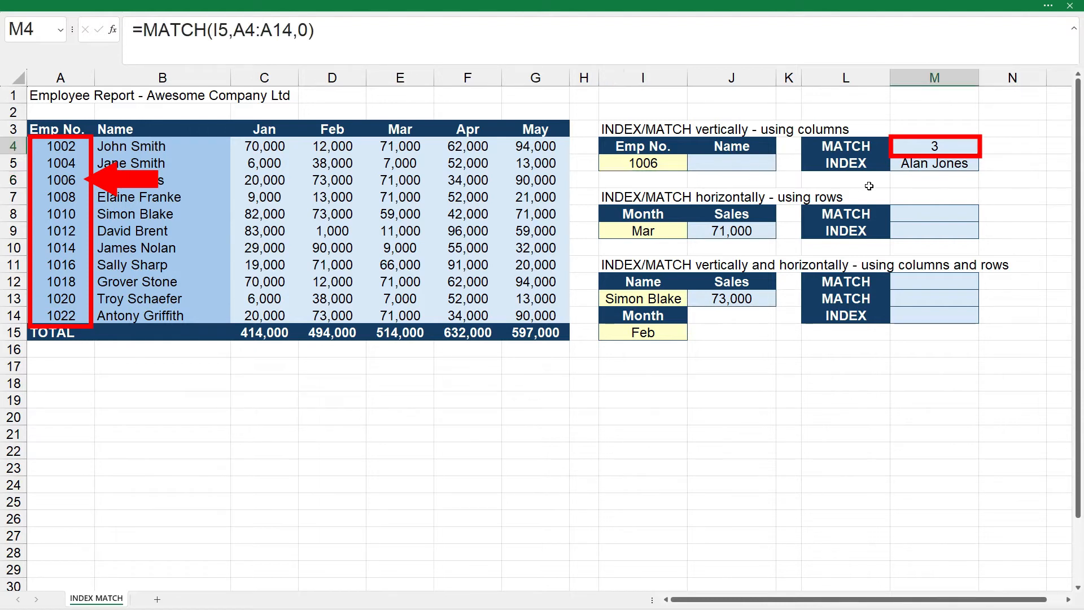
click(913, 164)
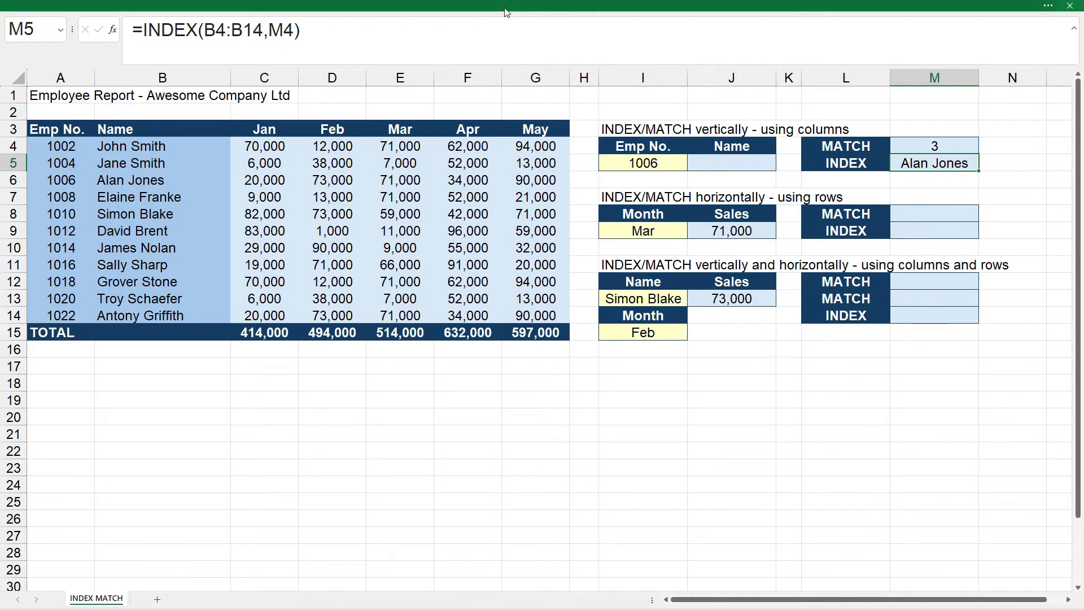
Enter a nested formula in J5 that indexes B4:B14 using an exact MATCH of I5 in A4:A14.
click(721, 162)
text(=index)
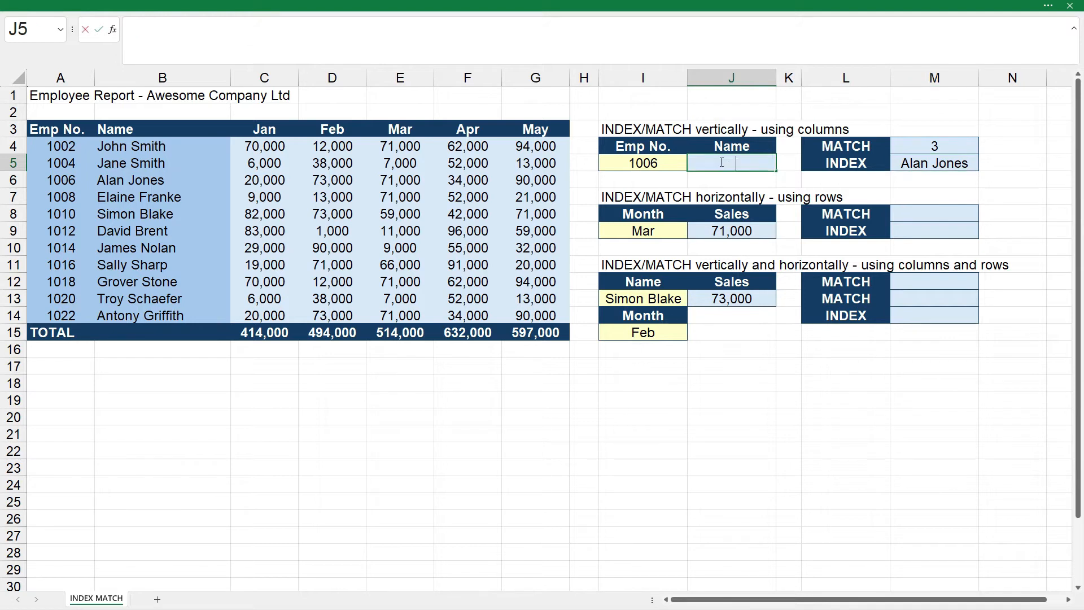
text(()
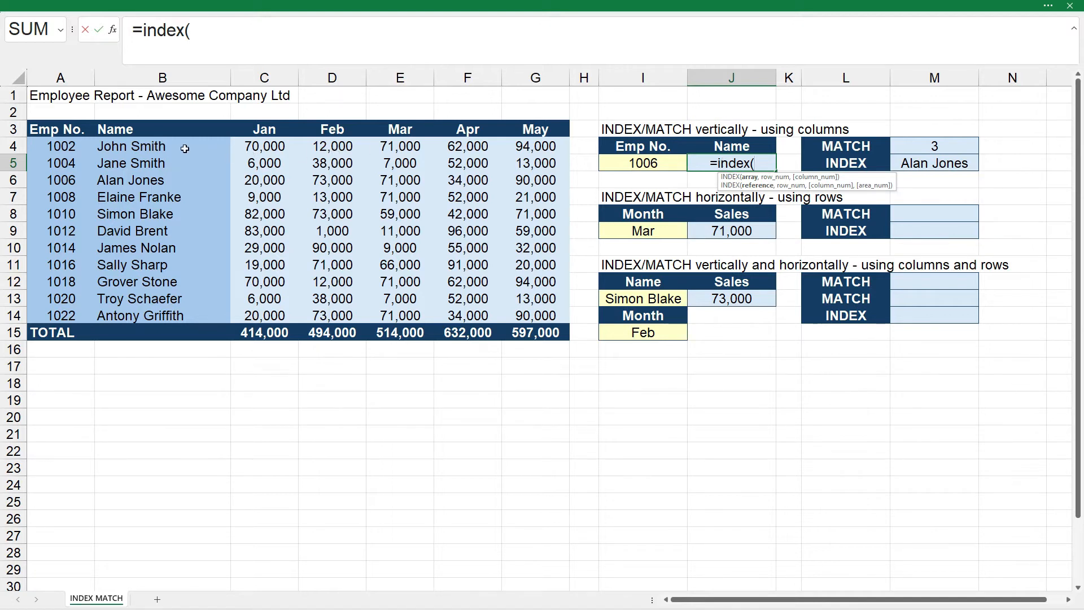
drag(184, 148, 186, 308)
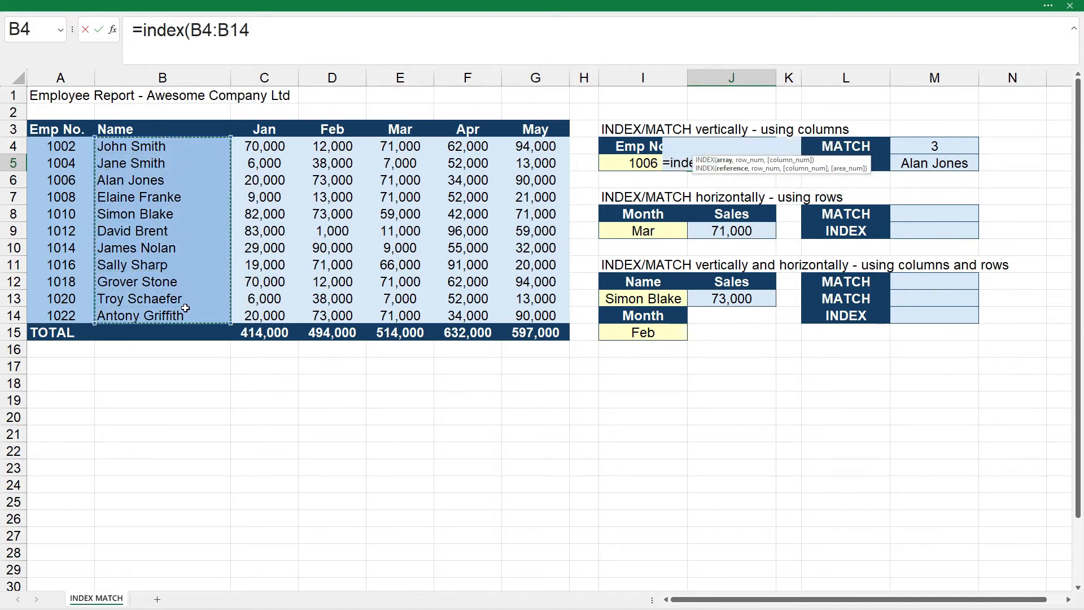
text(,)
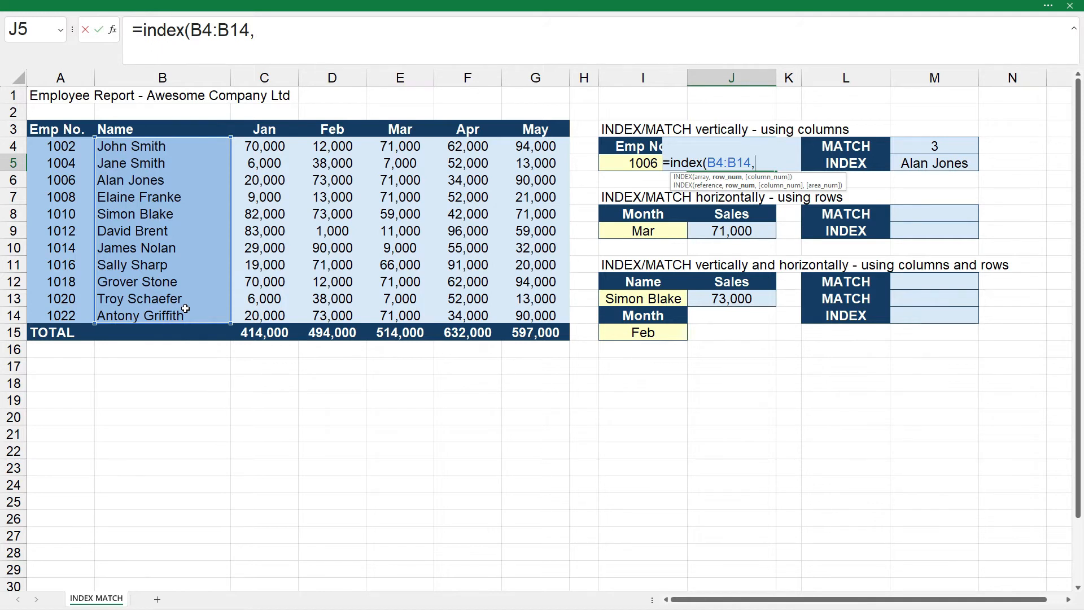
text(match()
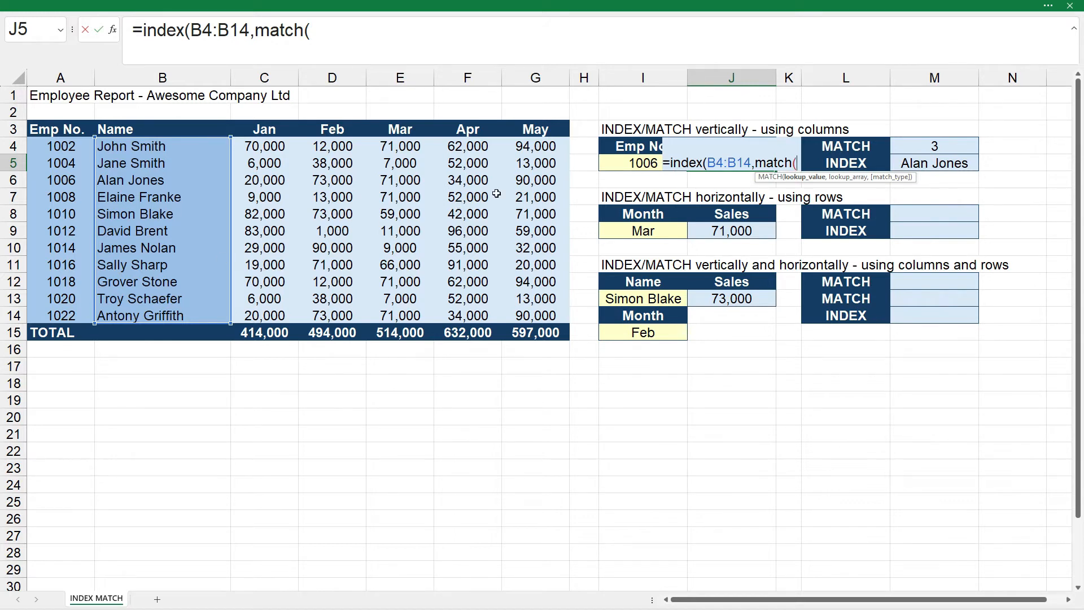
click(613, 164)
text(,)
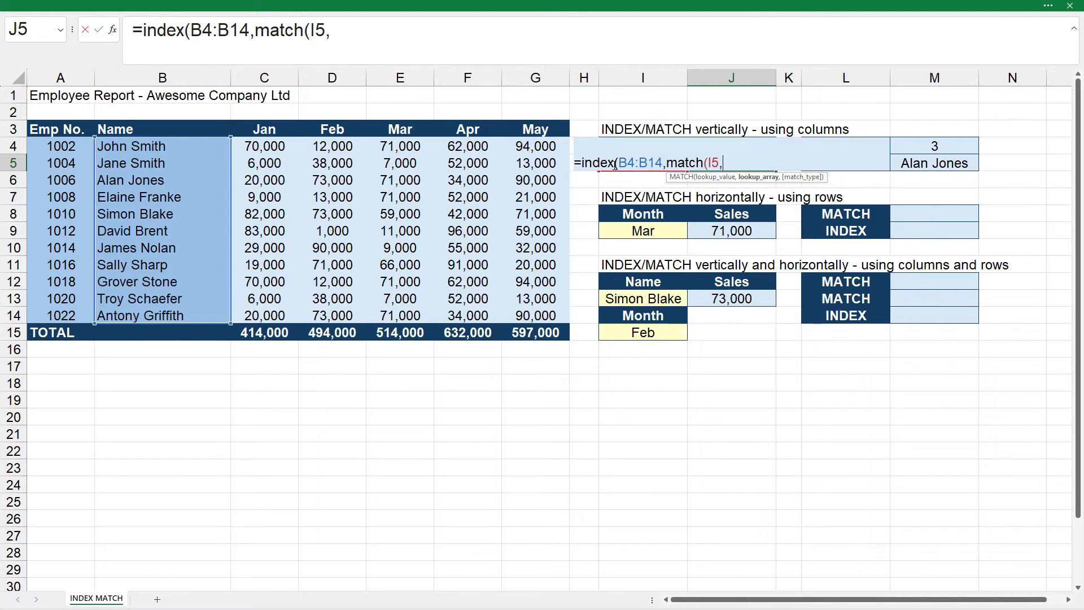
drag(70, 148, 70, 313)
text(,)
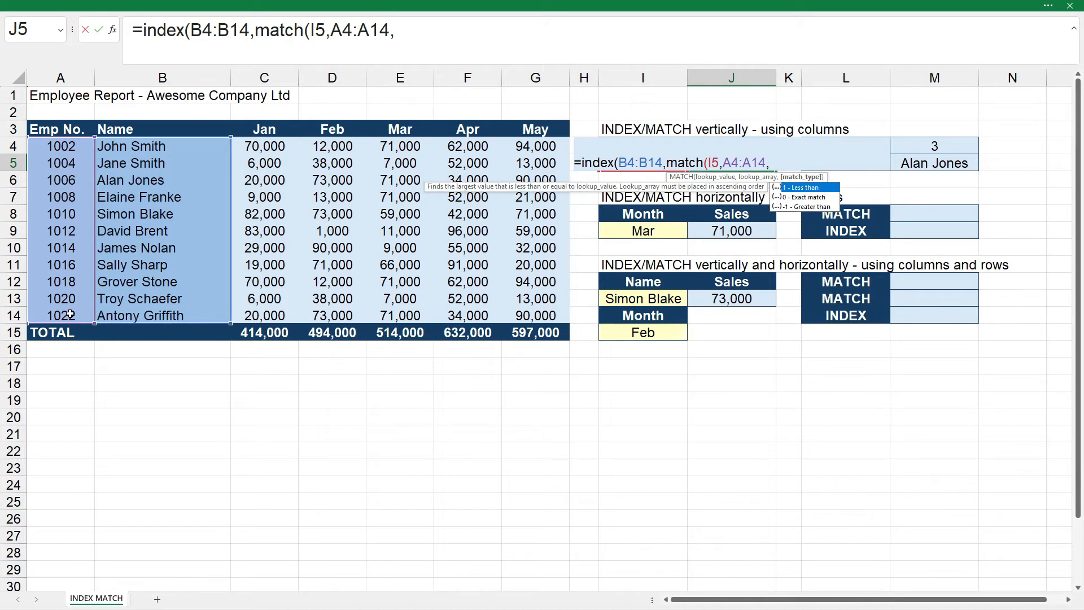
text(0)))
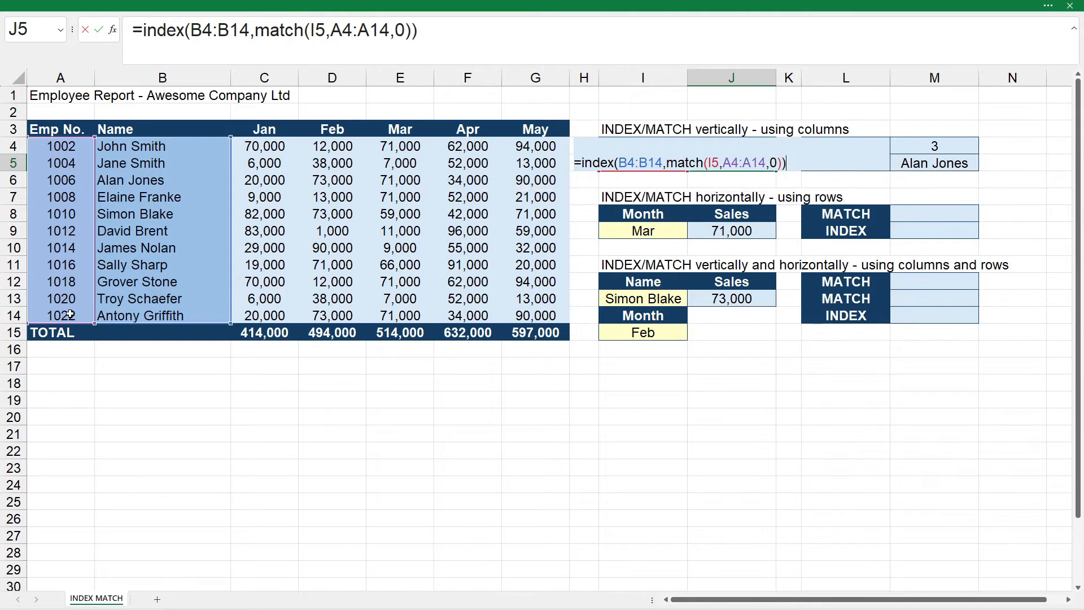
key(Return)
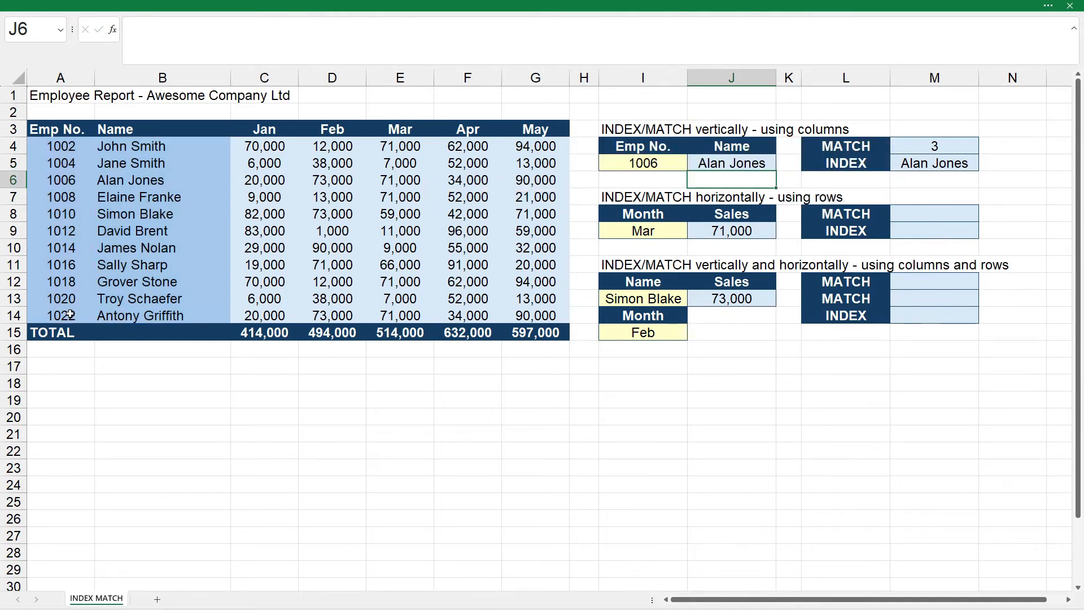
Test the combined lookup in J5 by setting I5 to the employee number from A11.
key(Left)
key(Up)
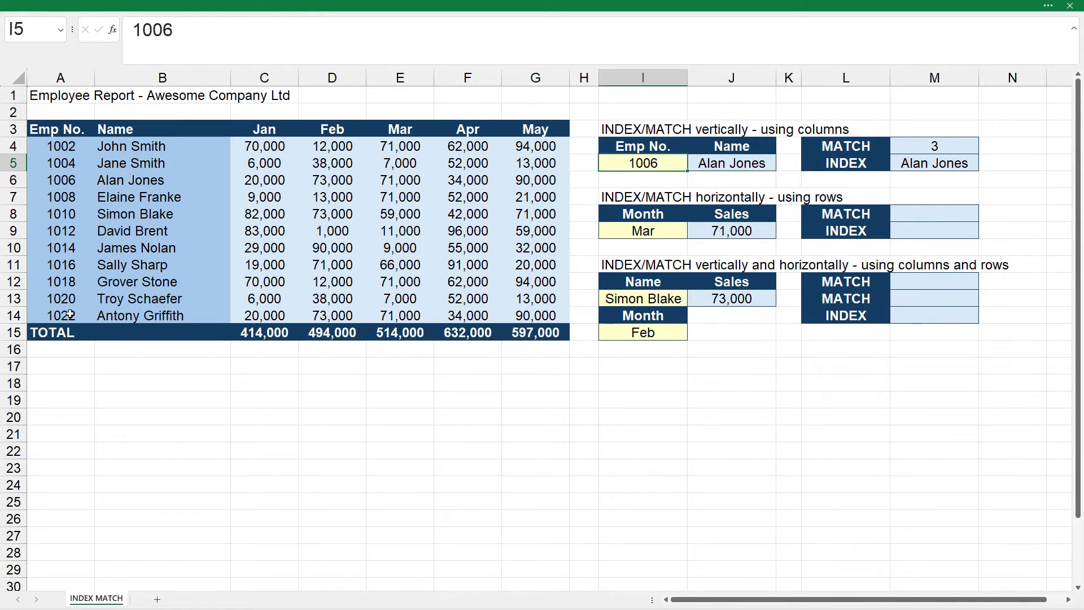
text(1016)
key(Return)
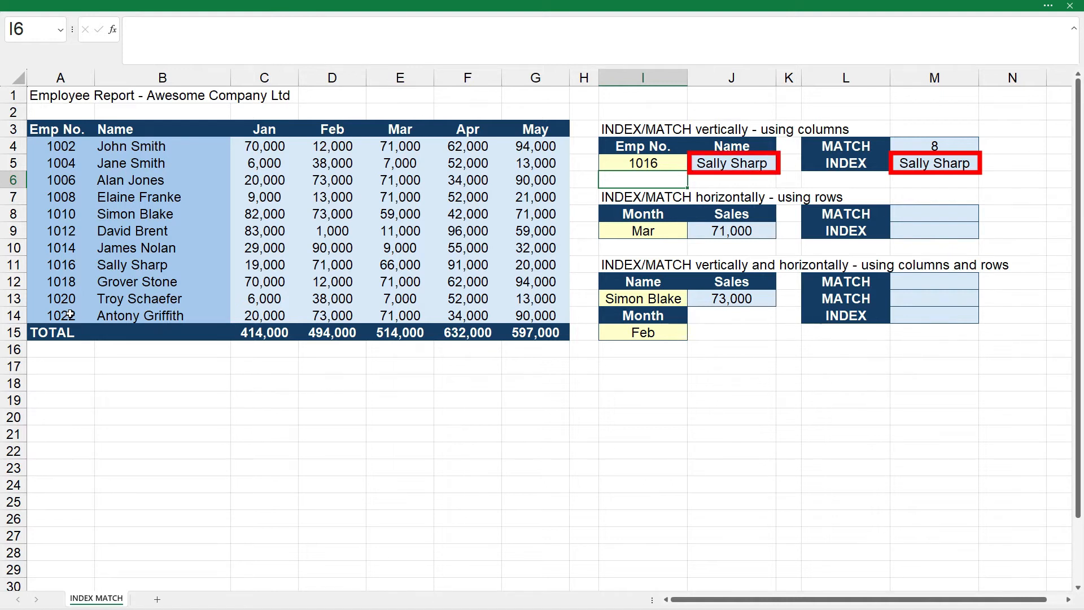
Examine the ranges referenced by the vertical INDEX/MATCH formula in J5 and the horizontal one in J9.
click(704, 164)
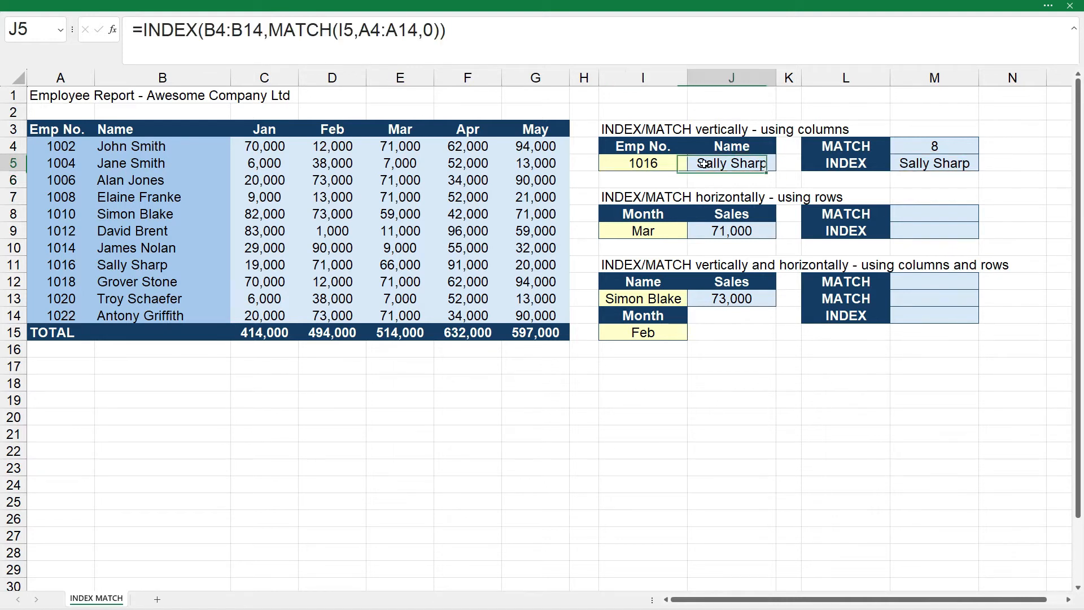
click(491, 43)
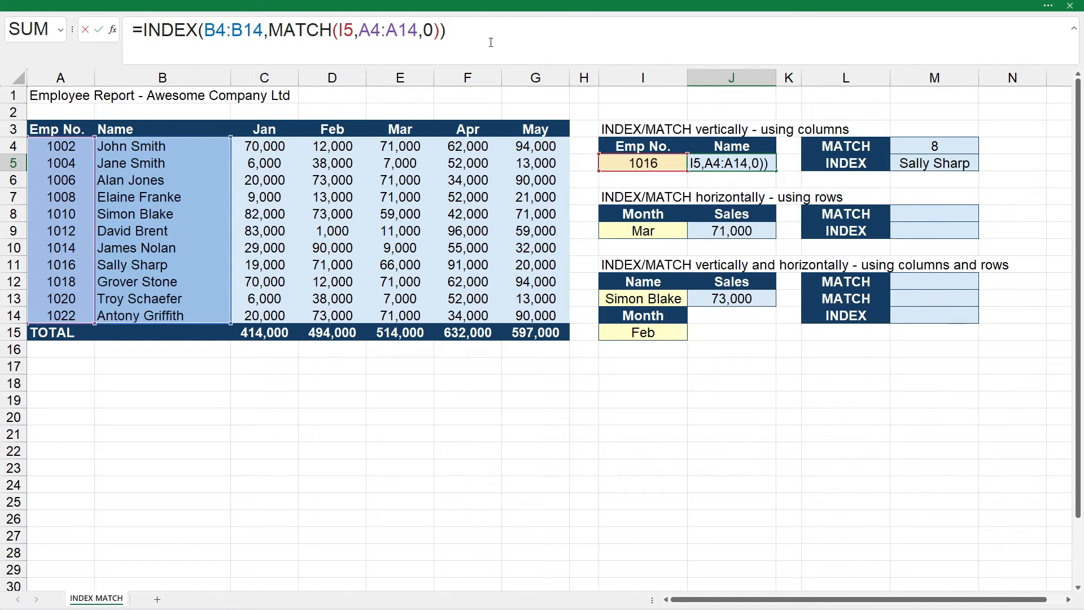
key(ctrl+Return)
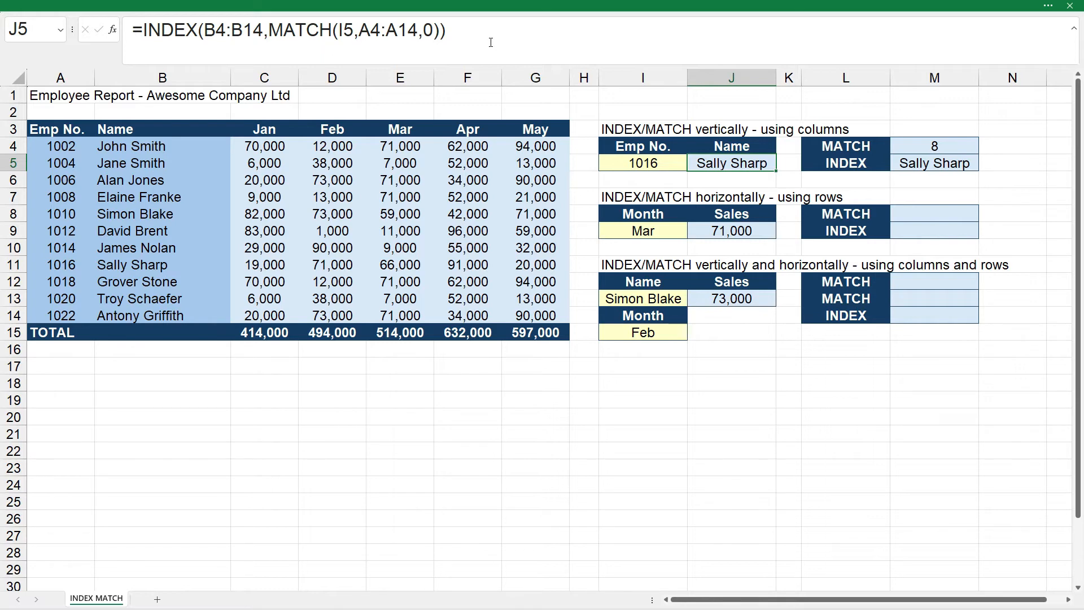
click(717, 230)
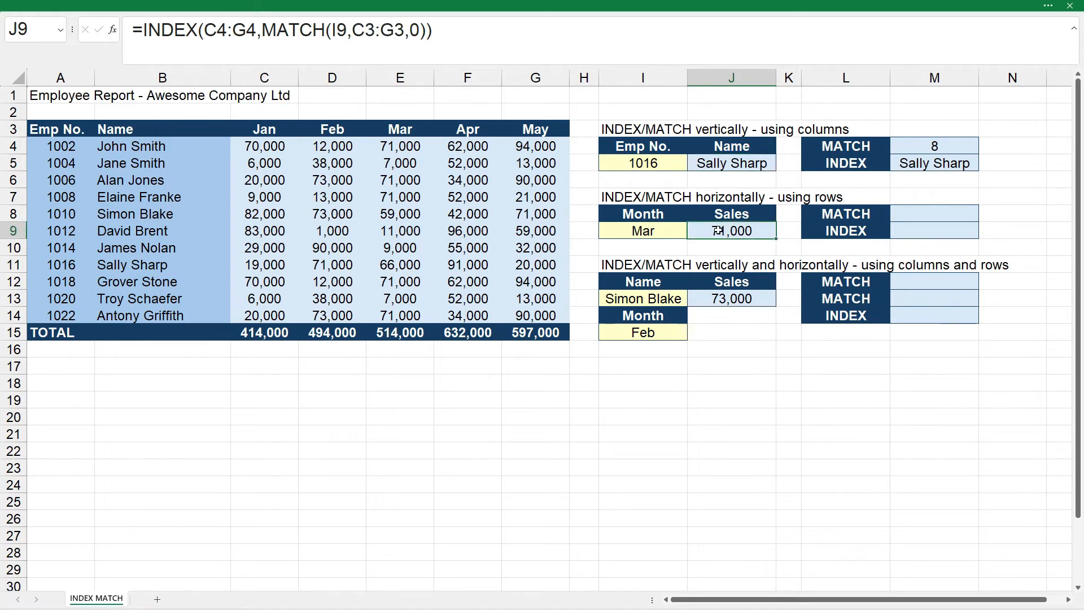
click(528, 33)
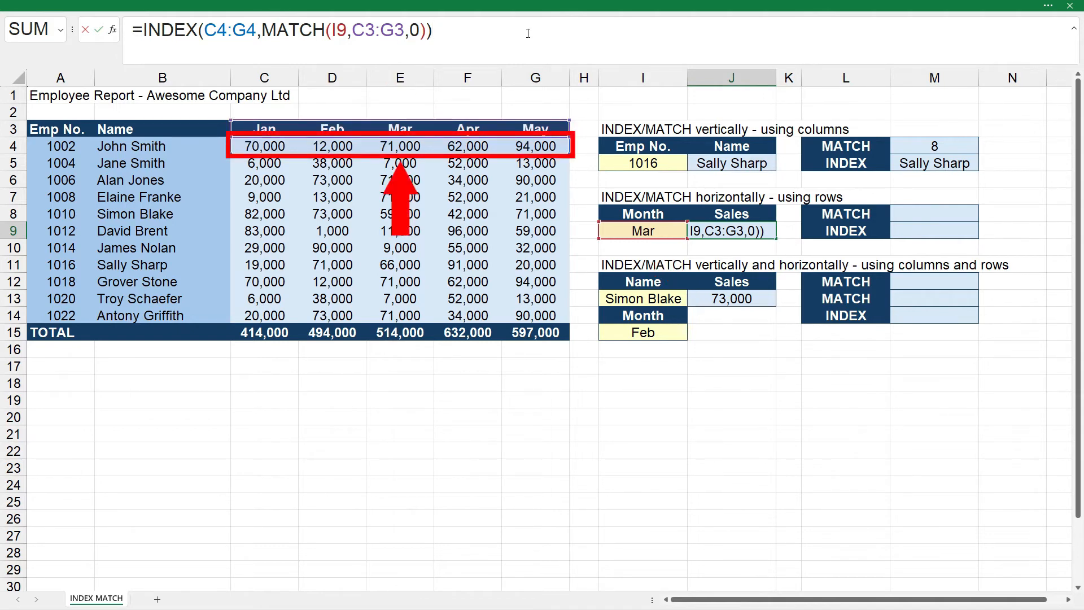
key(ctrl+Return)
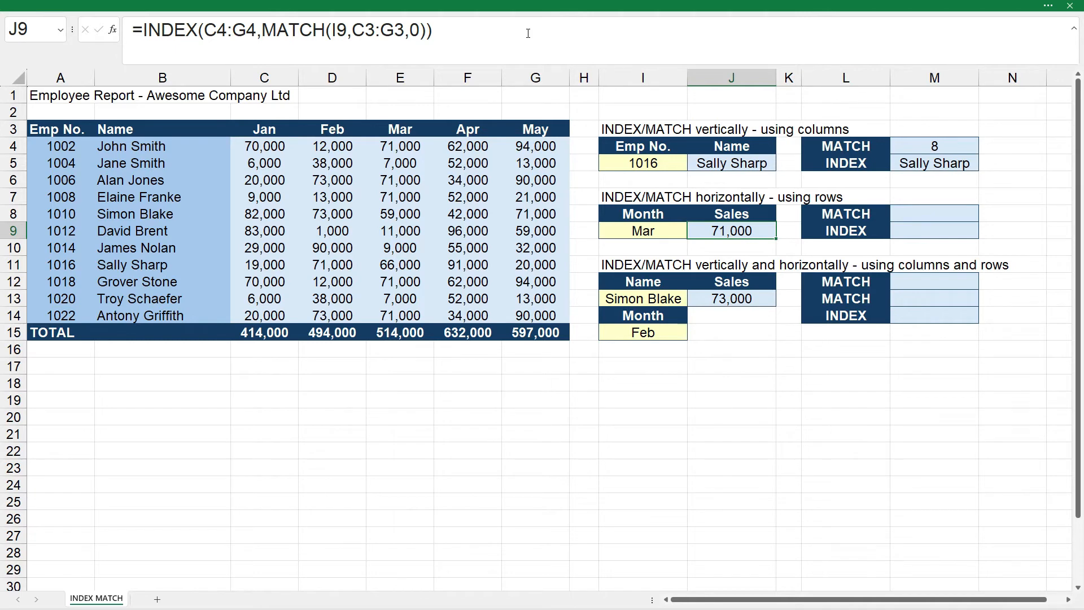
Enter a MATCH formula in M8 that finds the month from I9 in C3:G3 with an exact match.
click(930, 215)
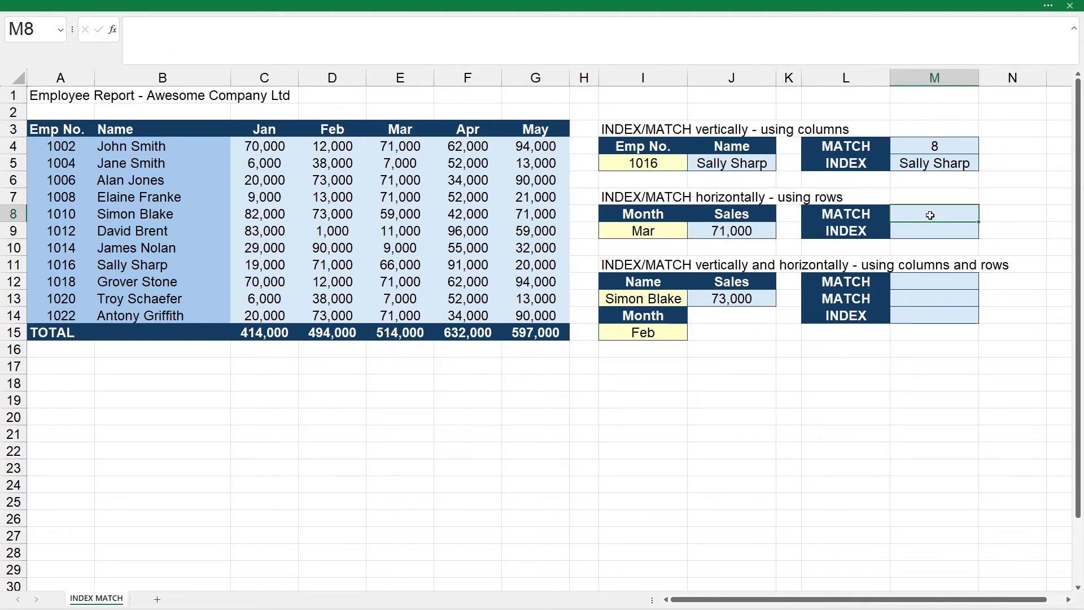
text(=match()
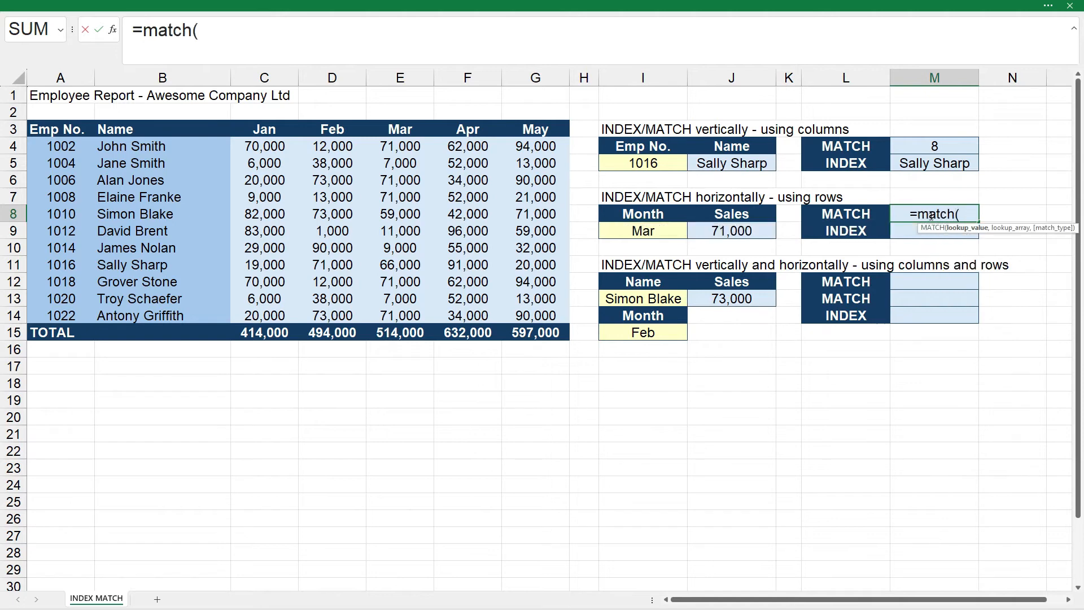
click(667, 230)
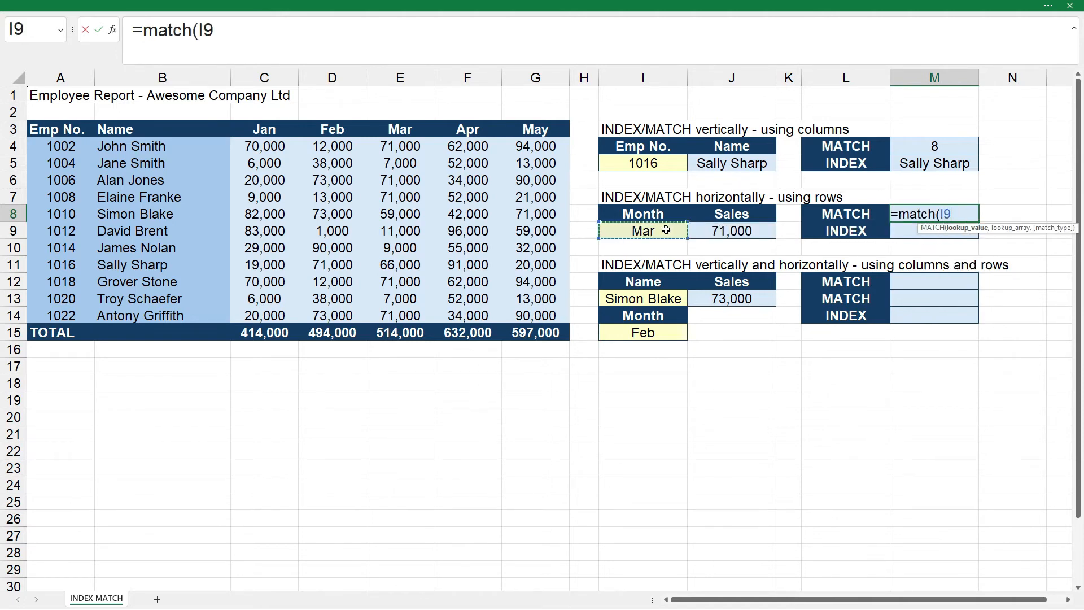
text(,)
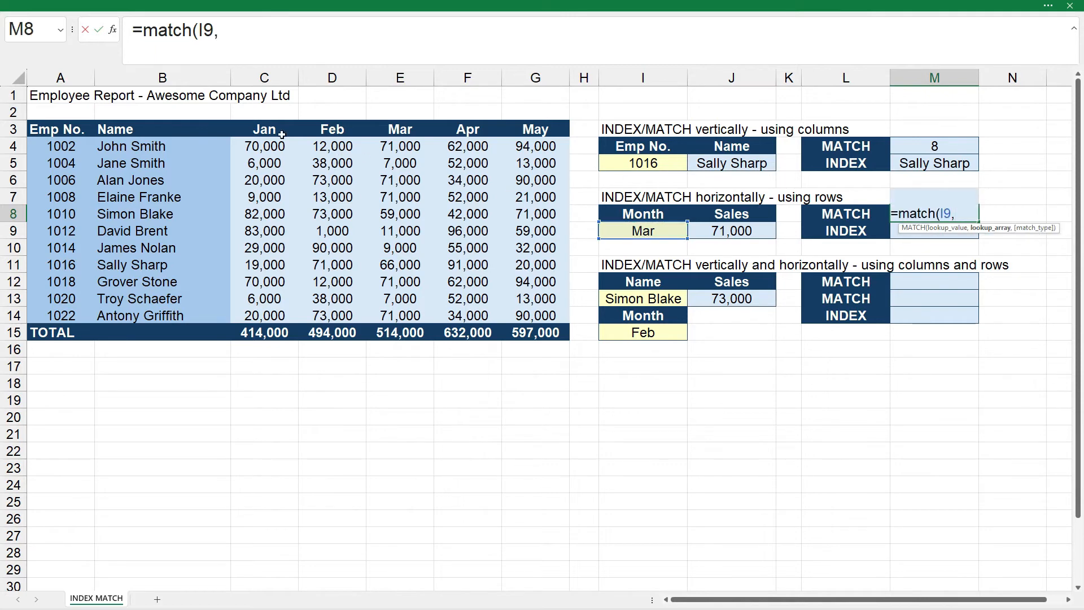
drag(266, 130, 528, 130)
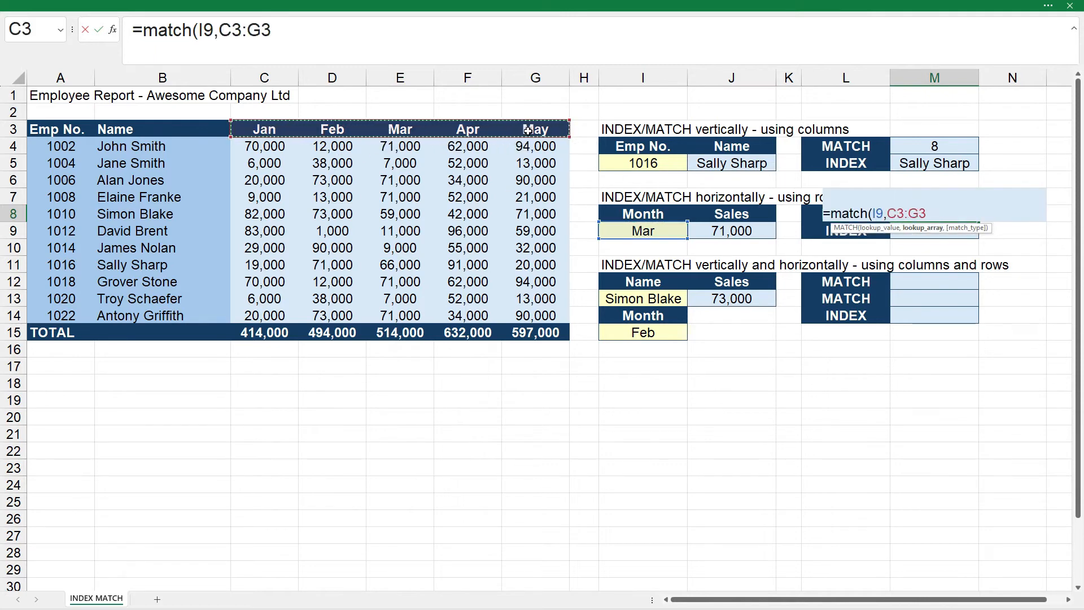
text(,)
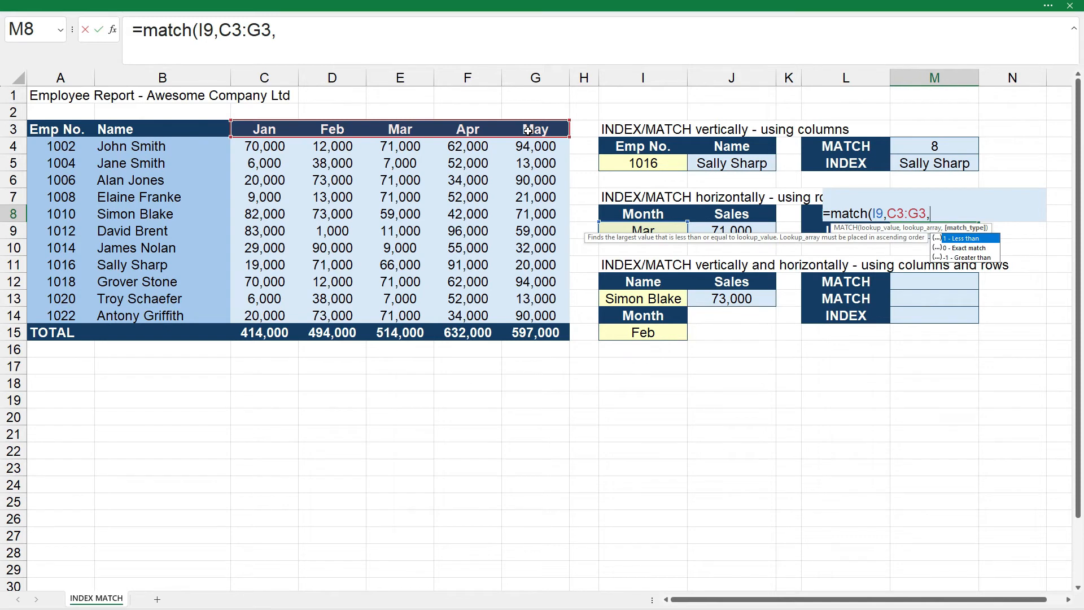
text(0))
key(Return)
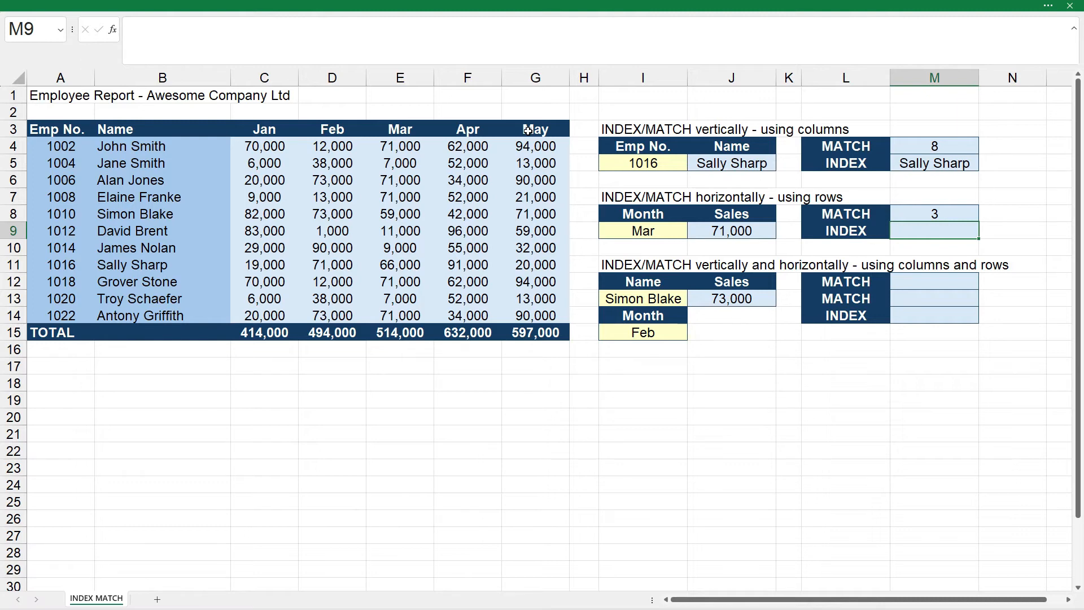
Enter an INDEX formula in M9 that returns a sales figure from C4:G4 using position 3.
text(=index)
text(()
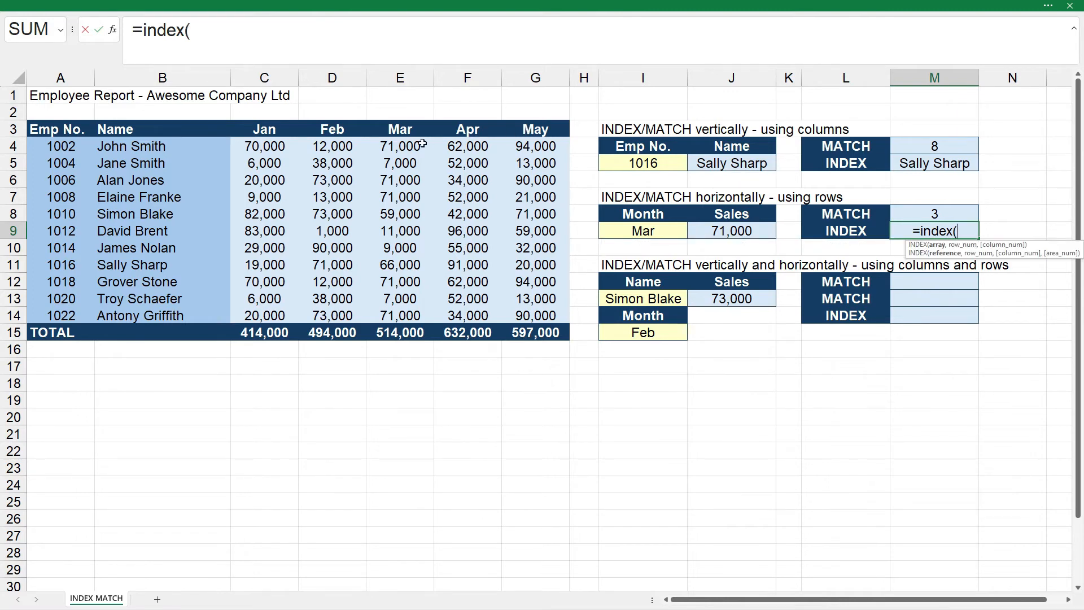
drag(269, 145, 518, 149)
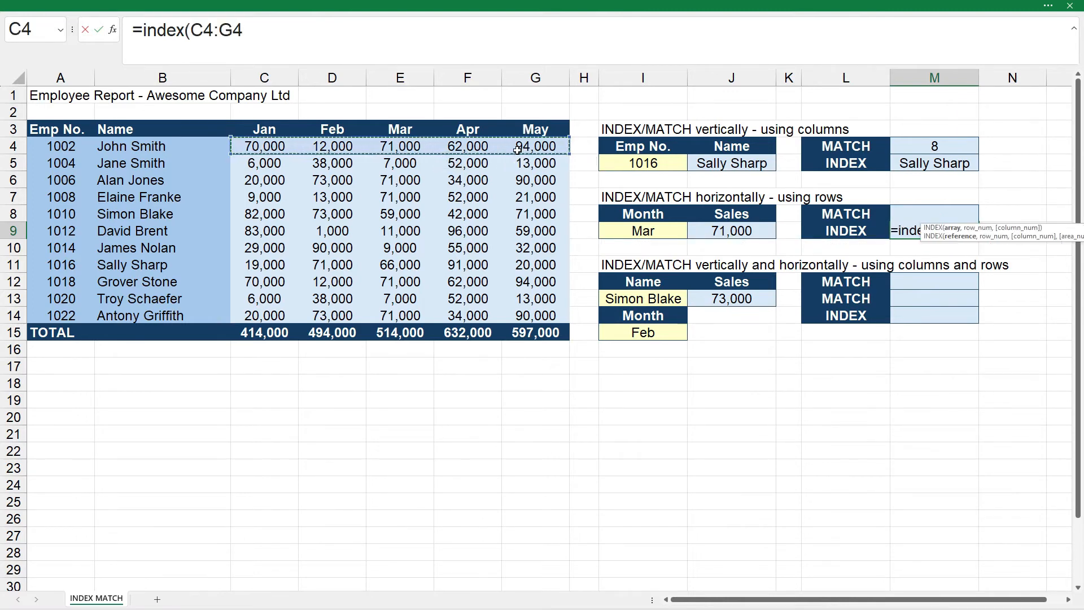
text(,)
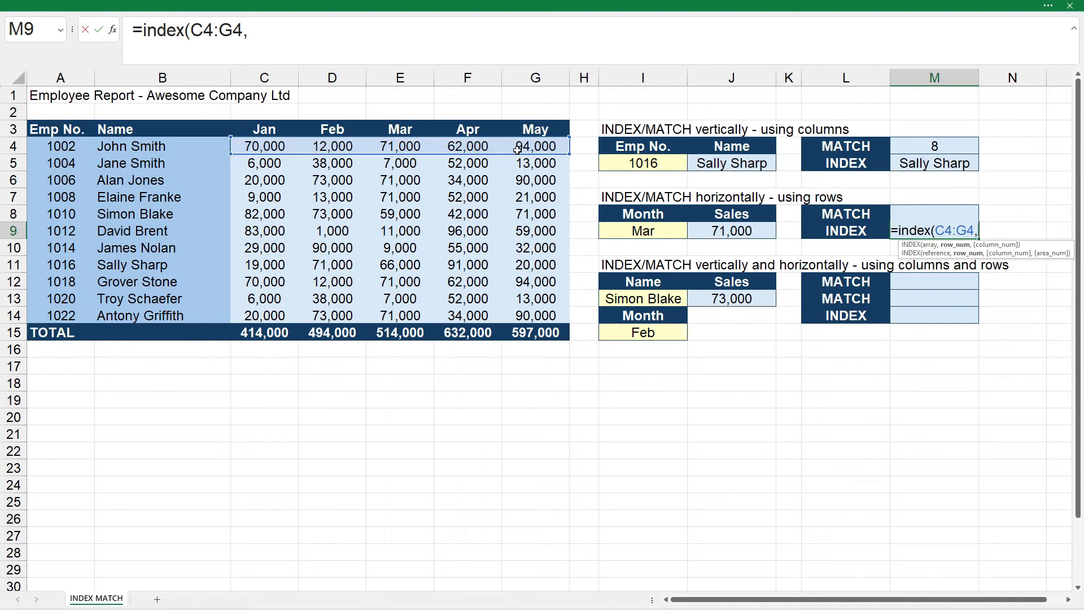
text(3)
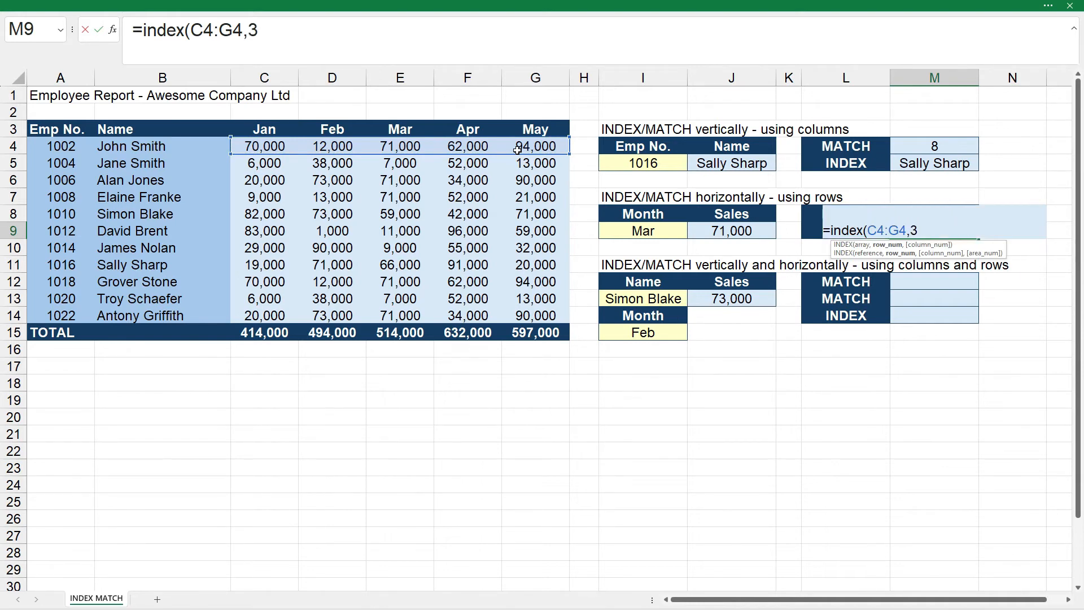
text())
key(Return)
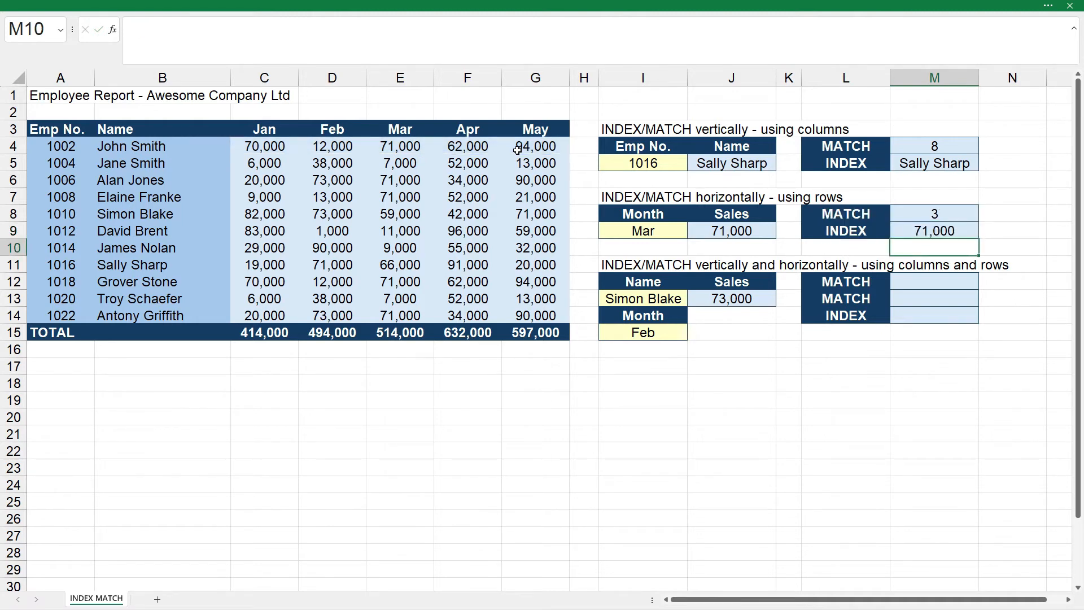
Replace the fixed position in M9's INDEX formula with a reference to the MATCH result in M8.
click(899, 230)
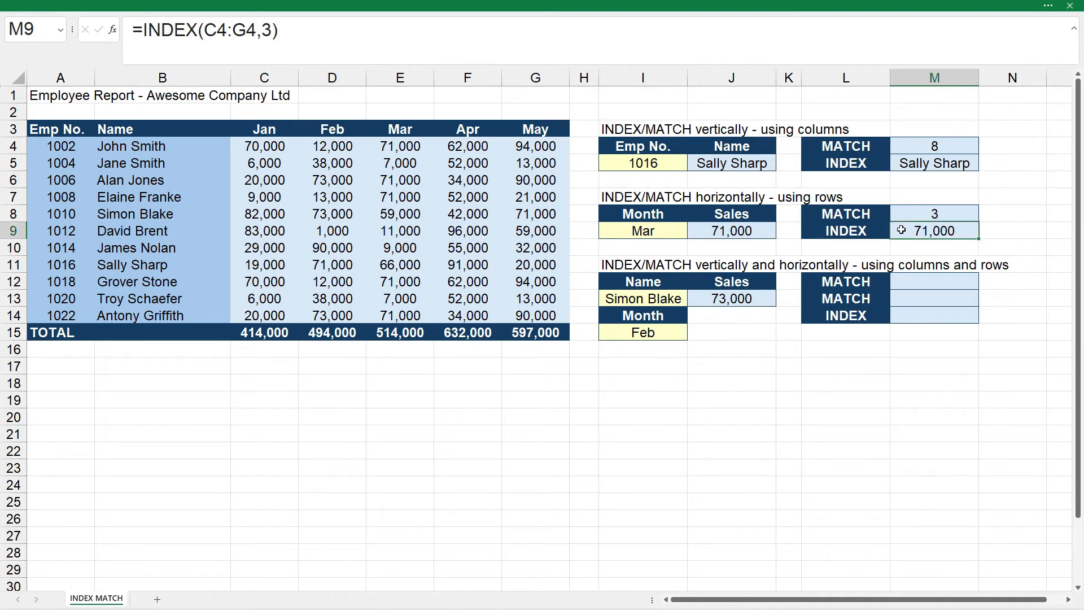
click(268, 29)
key(BackSpace)
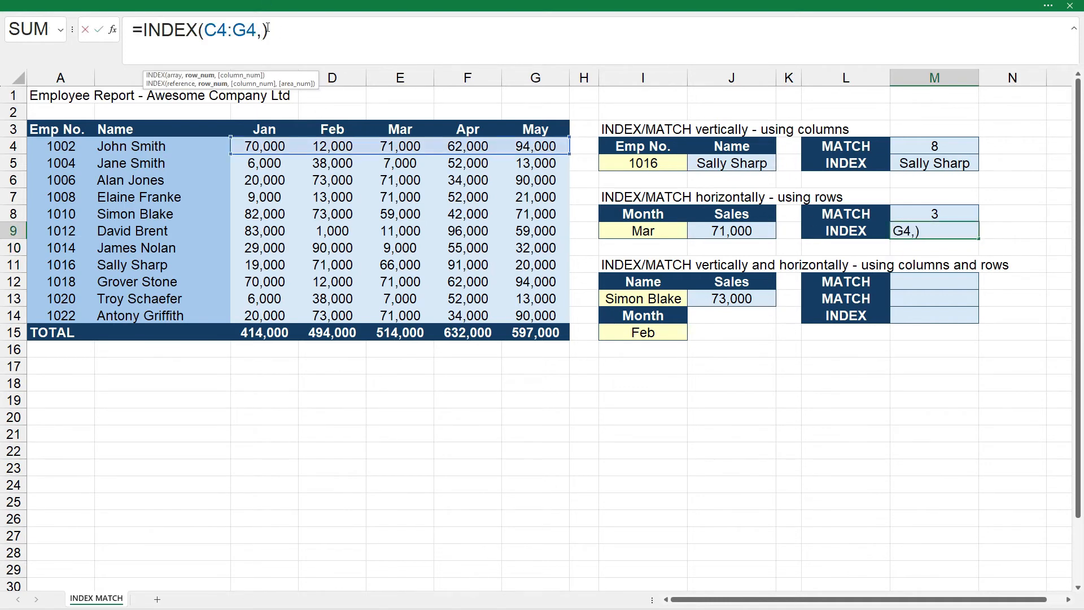
click(934, 213)
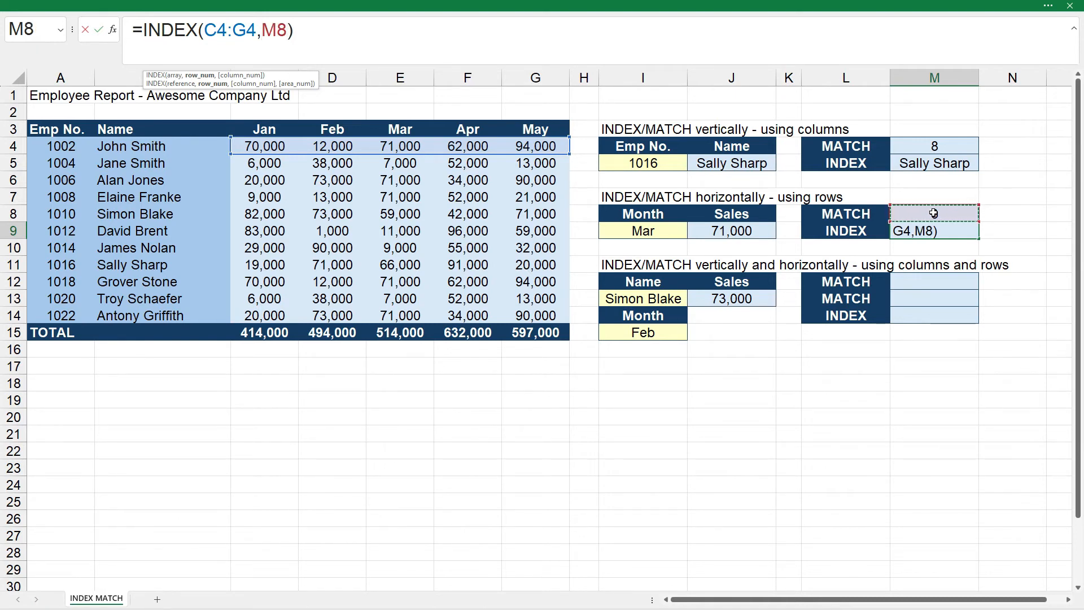
key(Return)
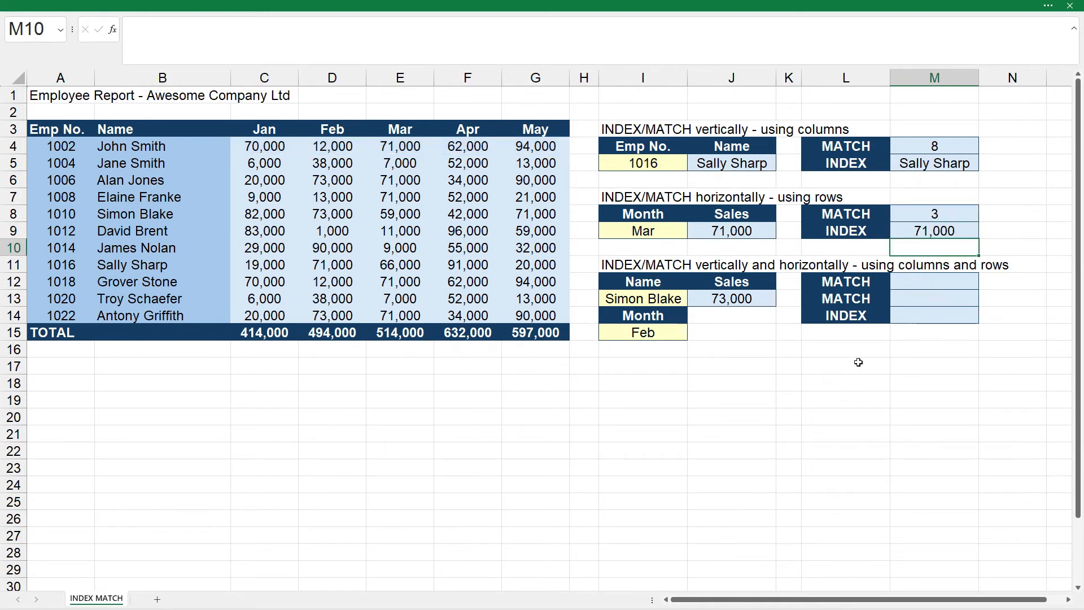
Test the horizontal lookup by setting the month in I9 to Jan.
click(671, 233)
text(Jan)
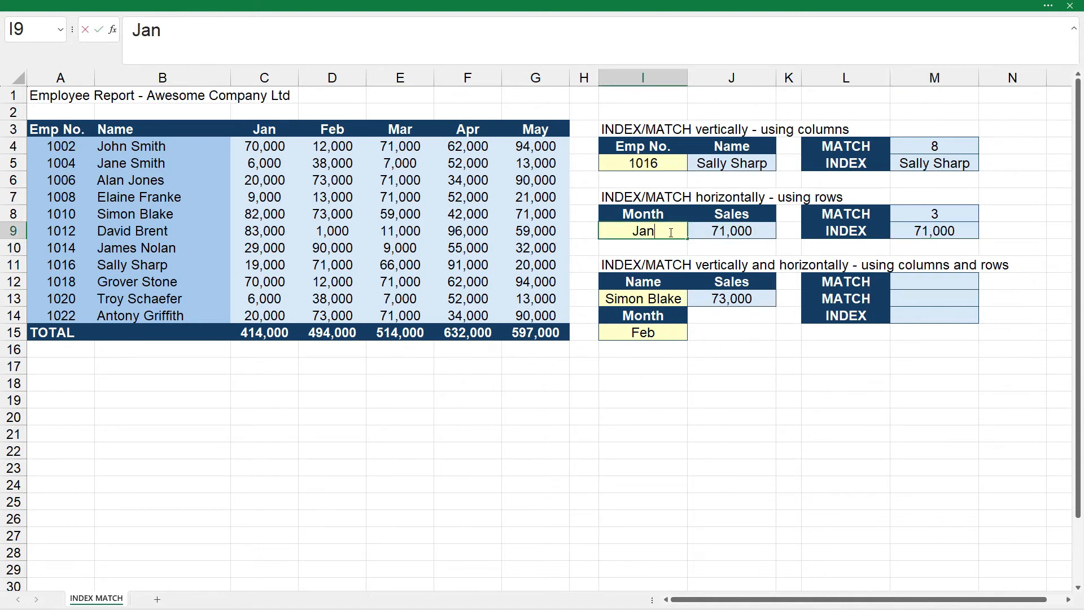
key(Return)
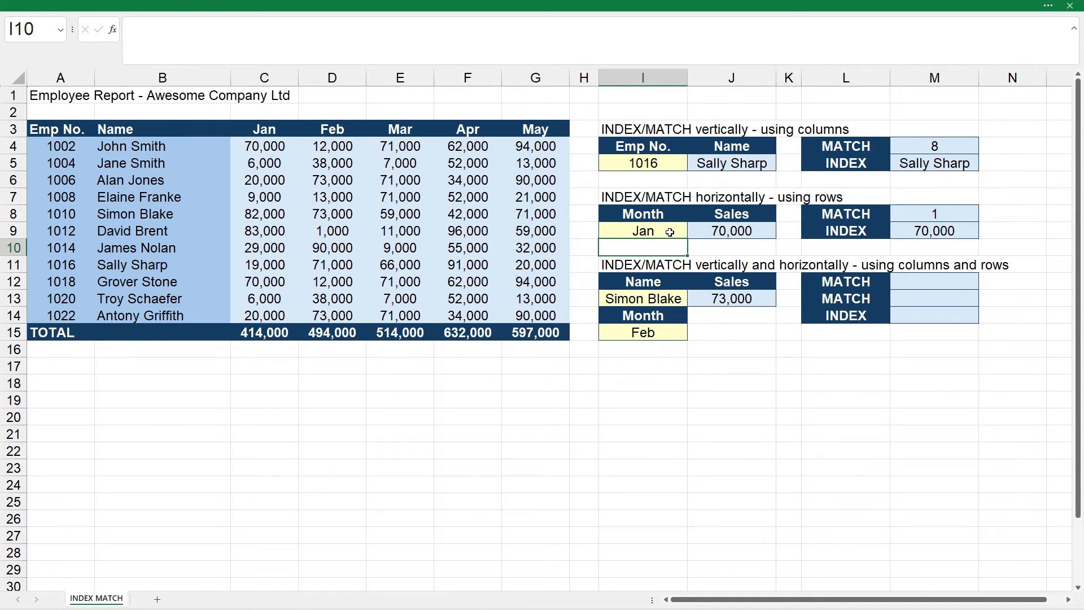
Examine the combined INDEX/MATCH formulas in J9 and J13 and the ranges they reference.
click(717, 230)
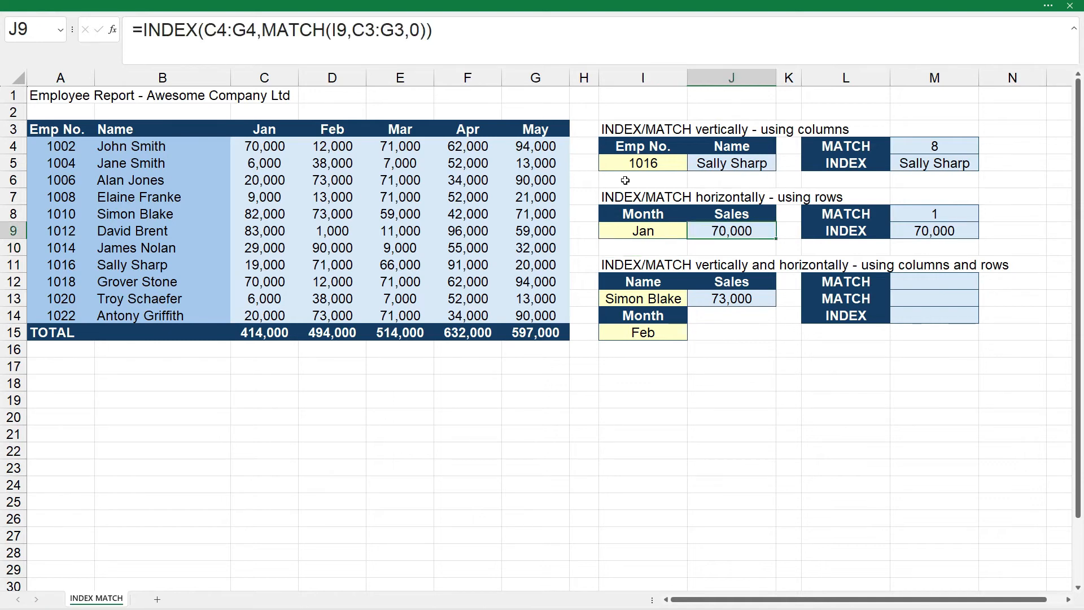
click(477, 48)
key(Escape)
click(746, 300)
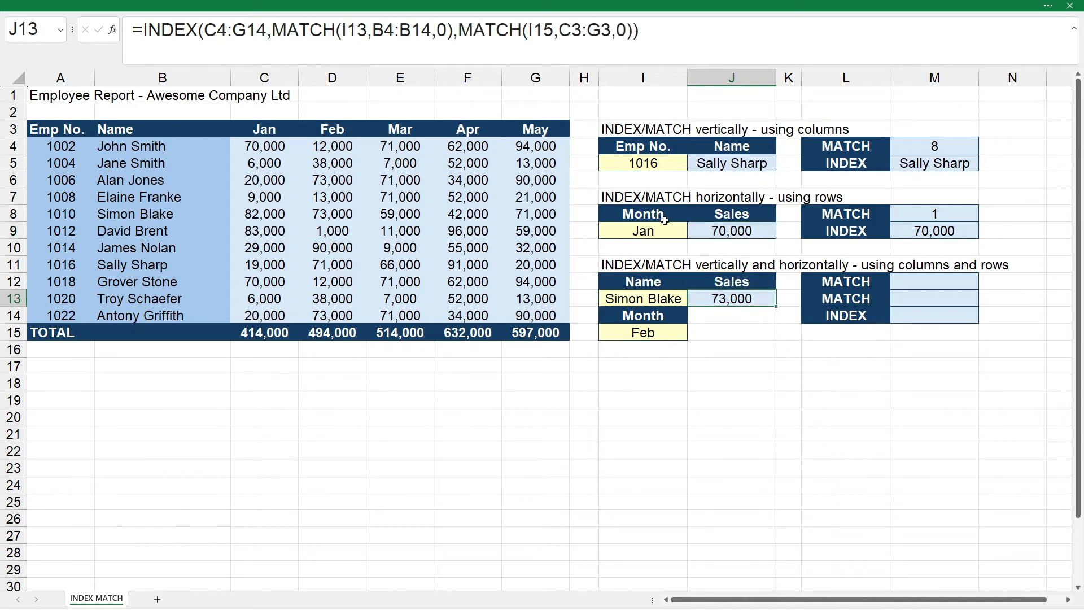
click(653, 43)
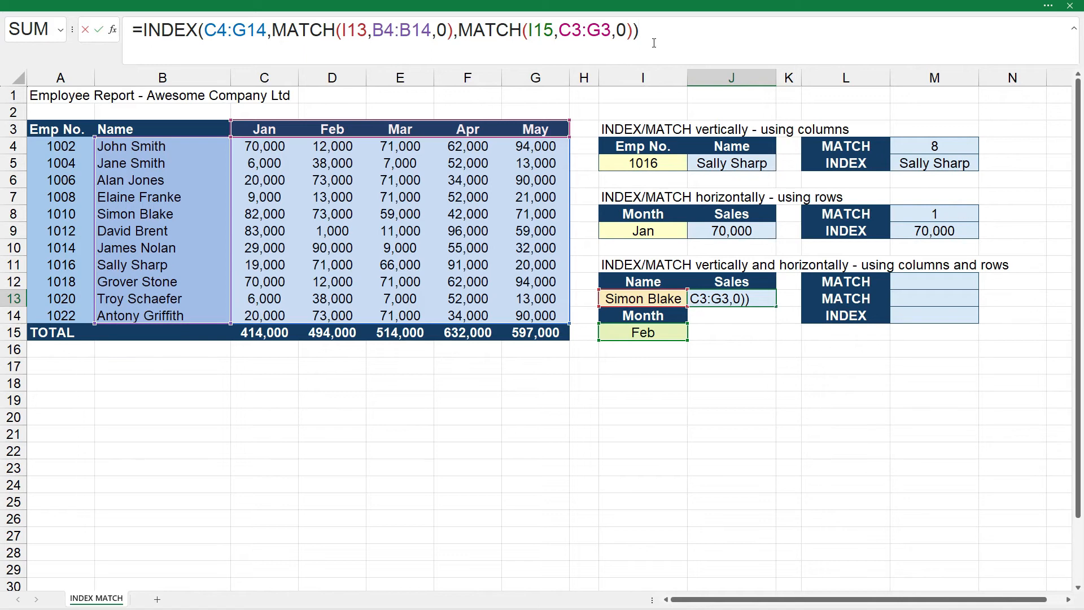
key(ctrl+Return)
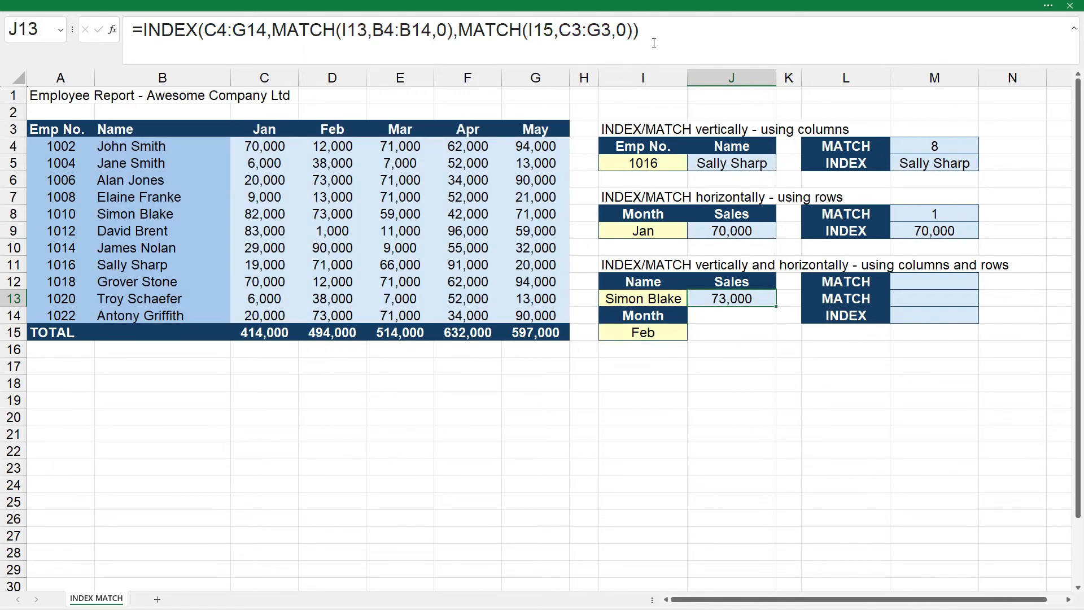
Enter a MATCH formula in M12 that finds the name from I13 in B4:B14 with an exact match.
click(933, 281)
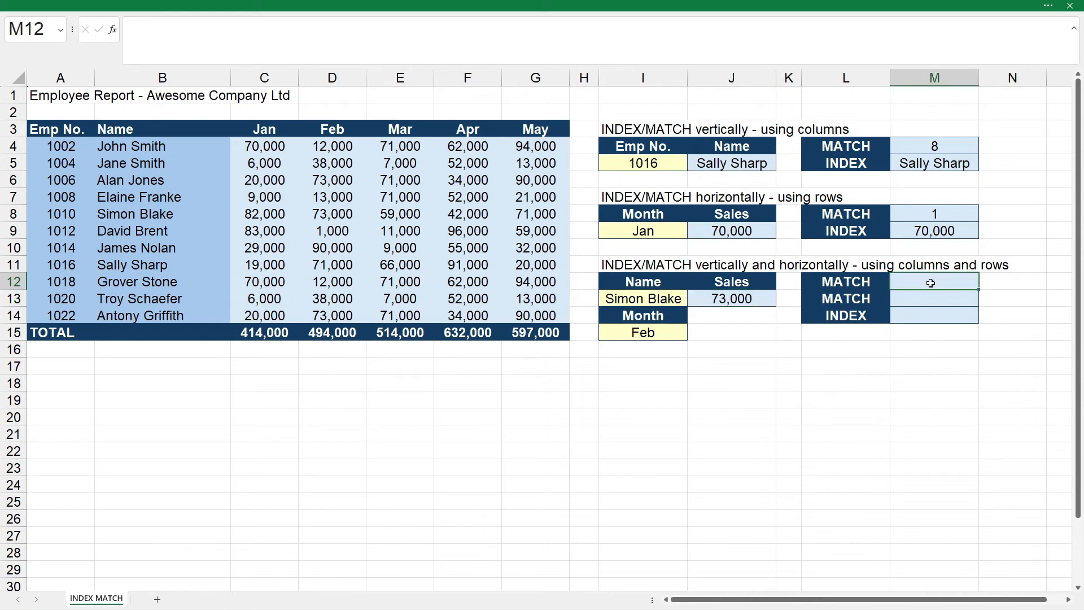
text(=match()
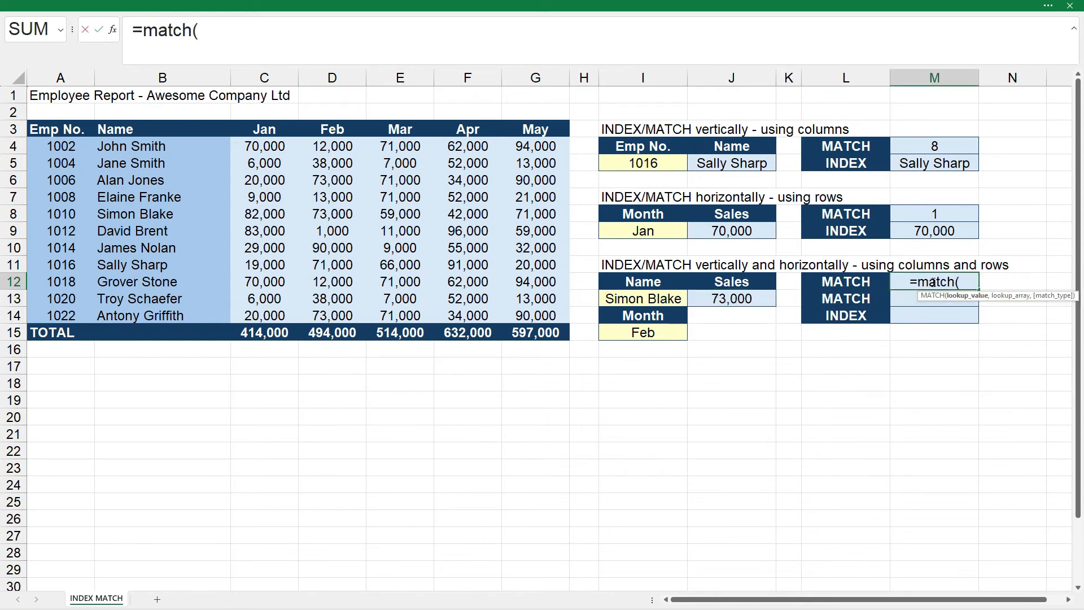
click(652, 294)
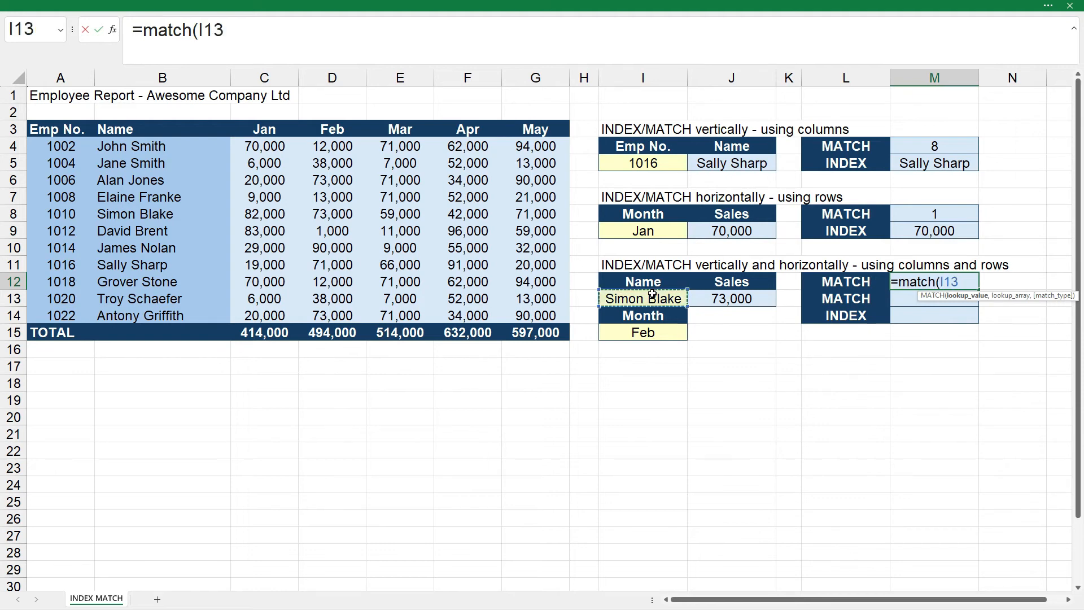
text(,)
drag(157, 146, 161, 313)
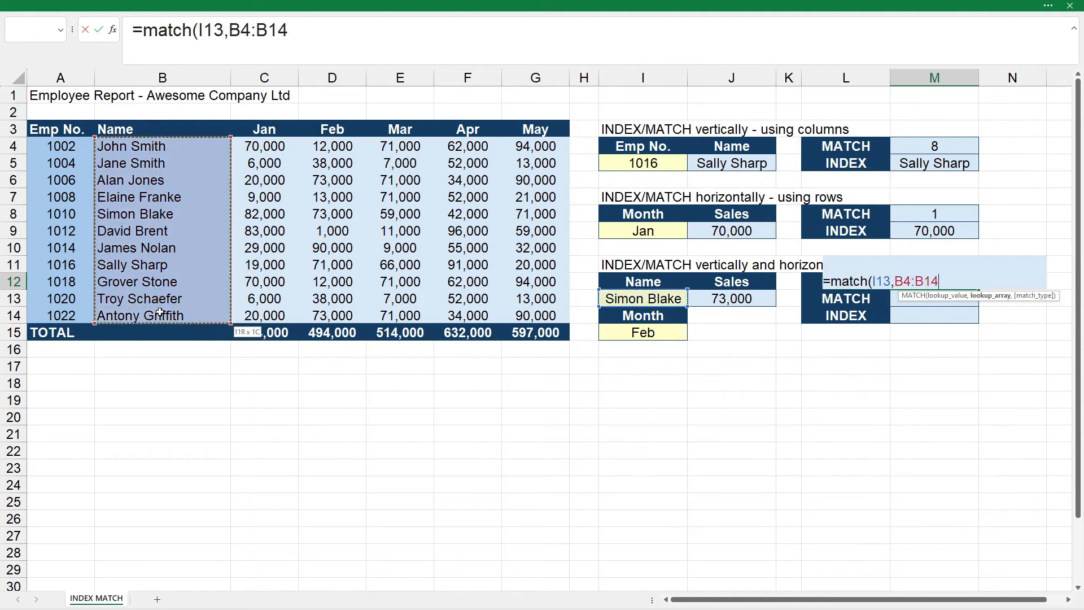
text(,0)
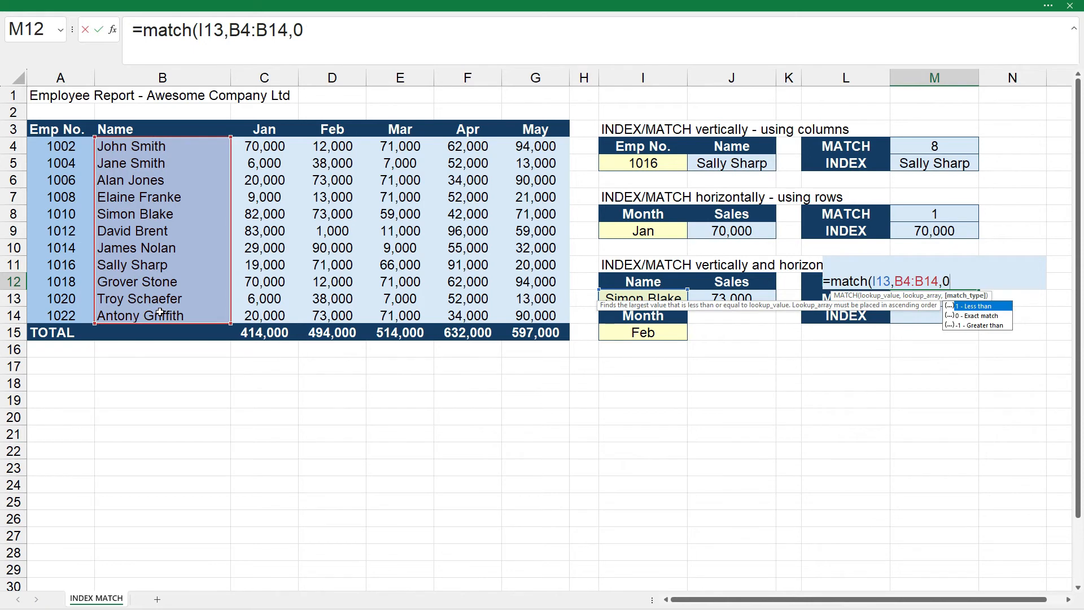
text())
key(Return)
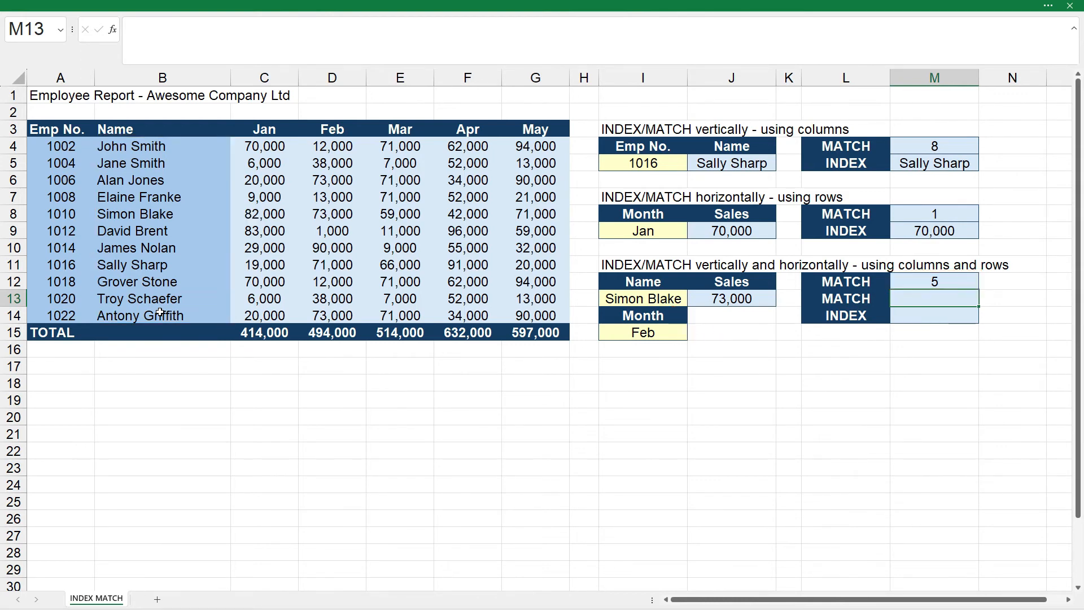
Enter a MATCH formula in M13 that finds the month from I15 in C3:G3 with an exact match.
text(=match()
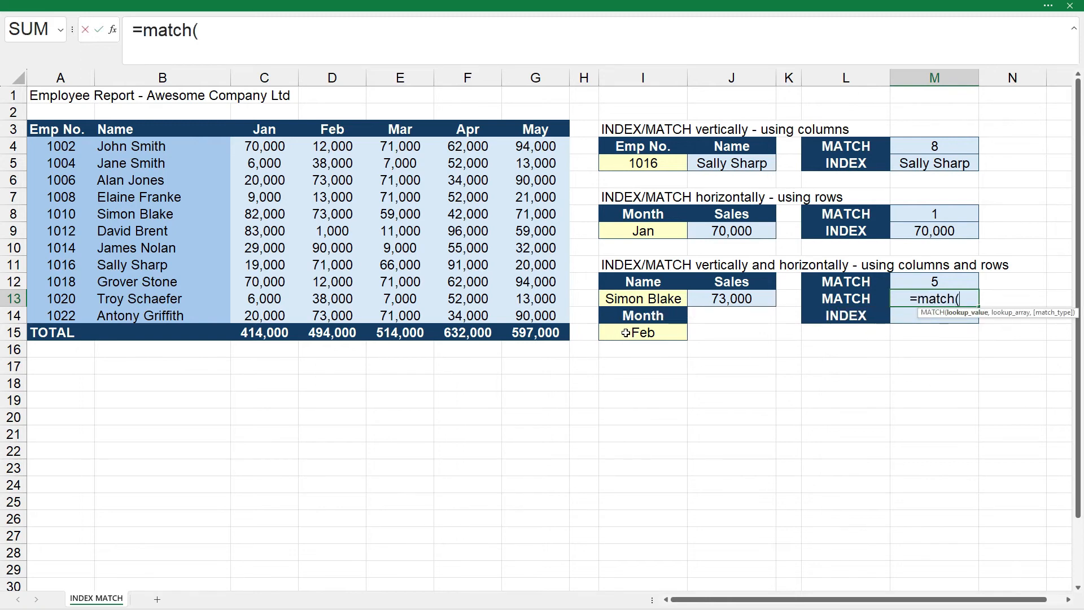
click(625, 333)
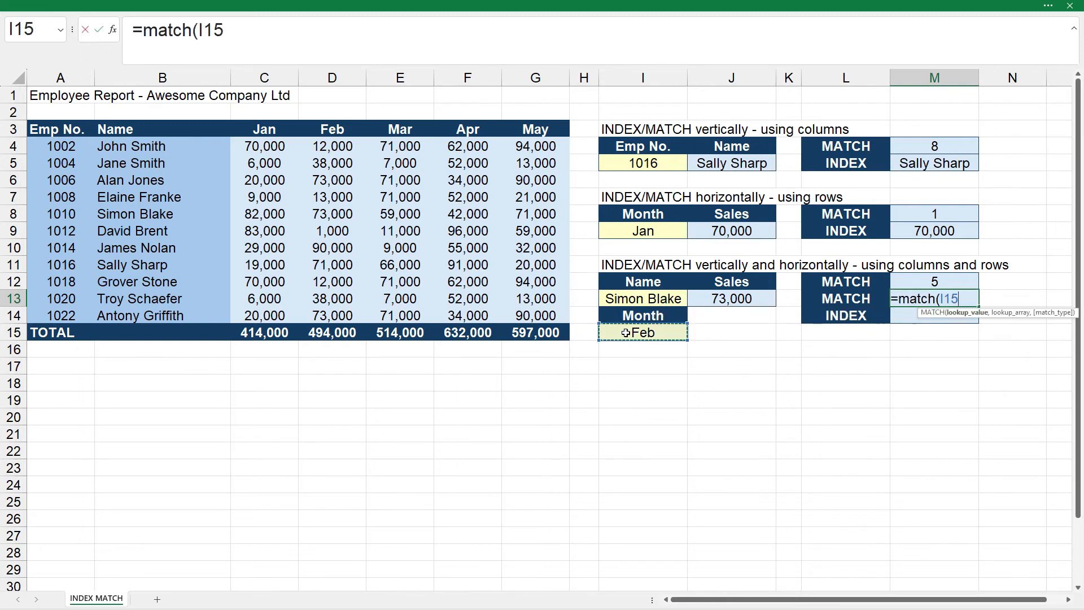
text(,)
drag(266, 130, 538, 134)
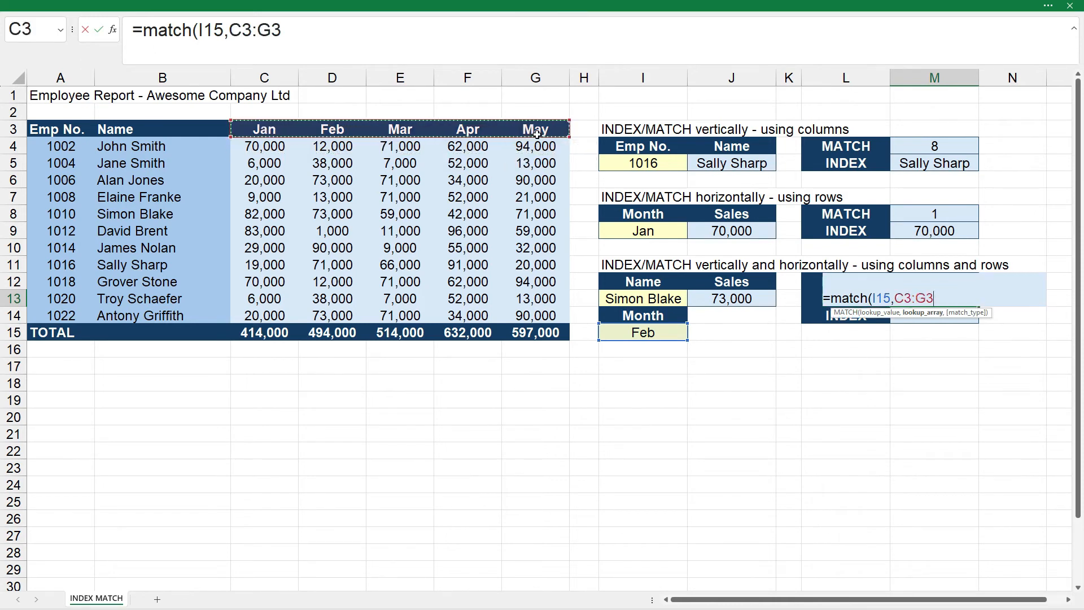
text(,)
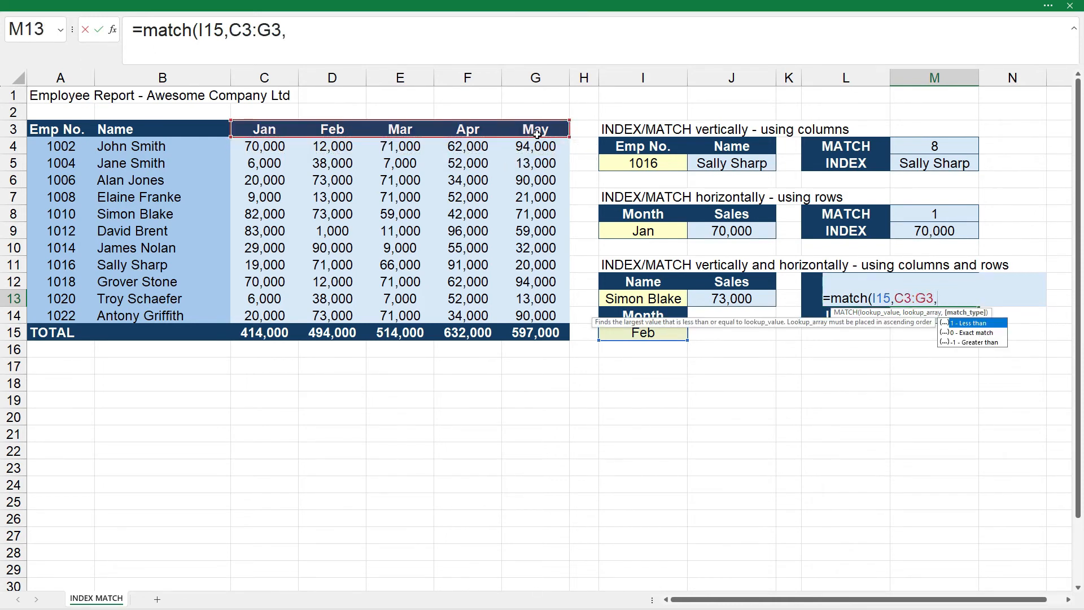
text(0))
key(Return)
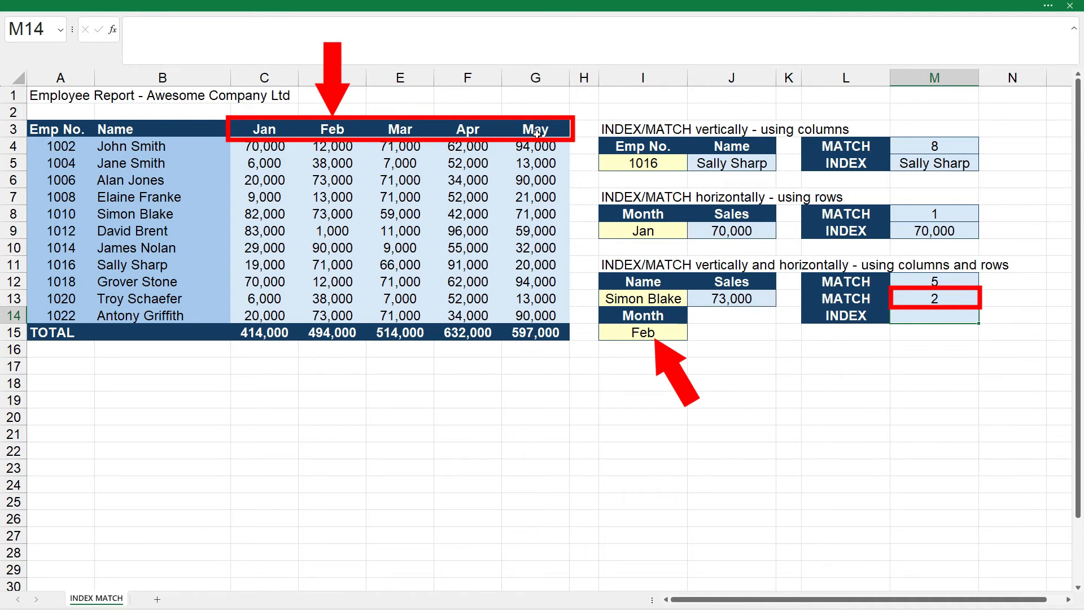
Enter an INDEX formula in M14 that returns a sales figure from C4:G14 using row 5 and column 2.
text(=index()
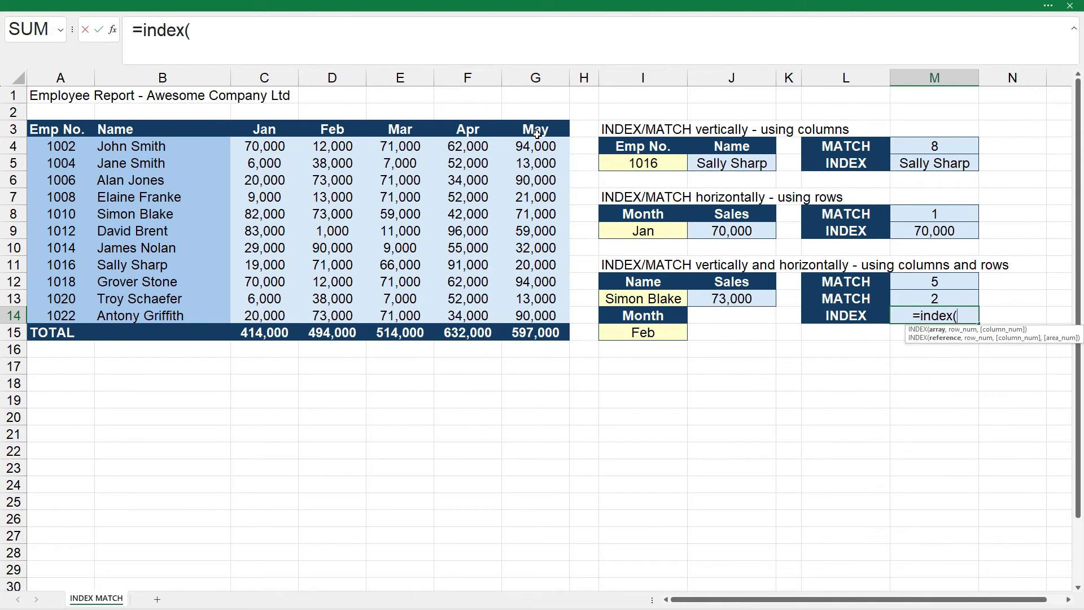
drag(248, 145, 520, 314)
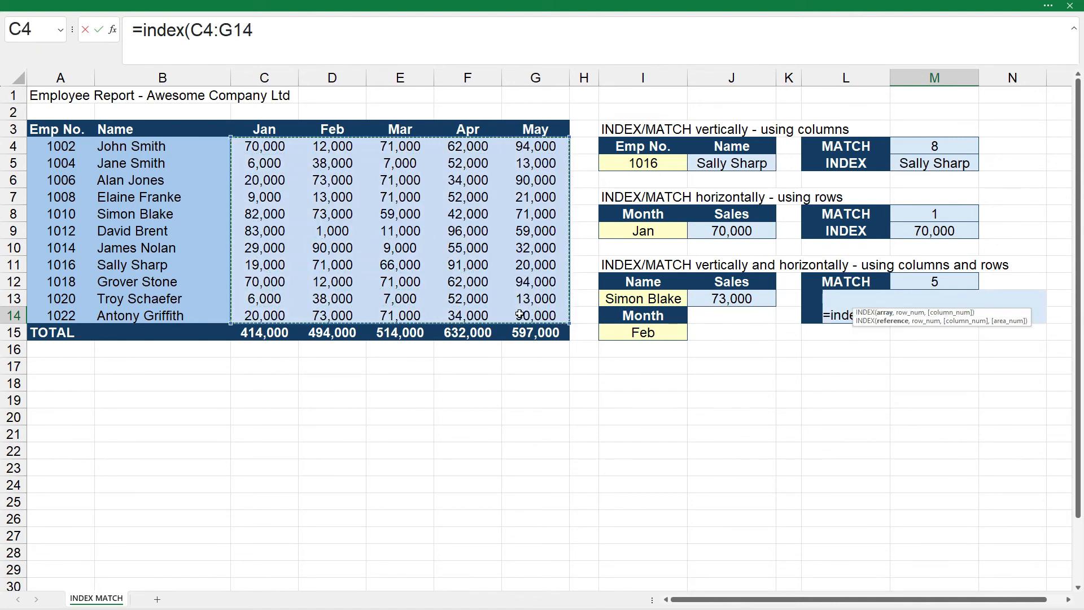
text(,)
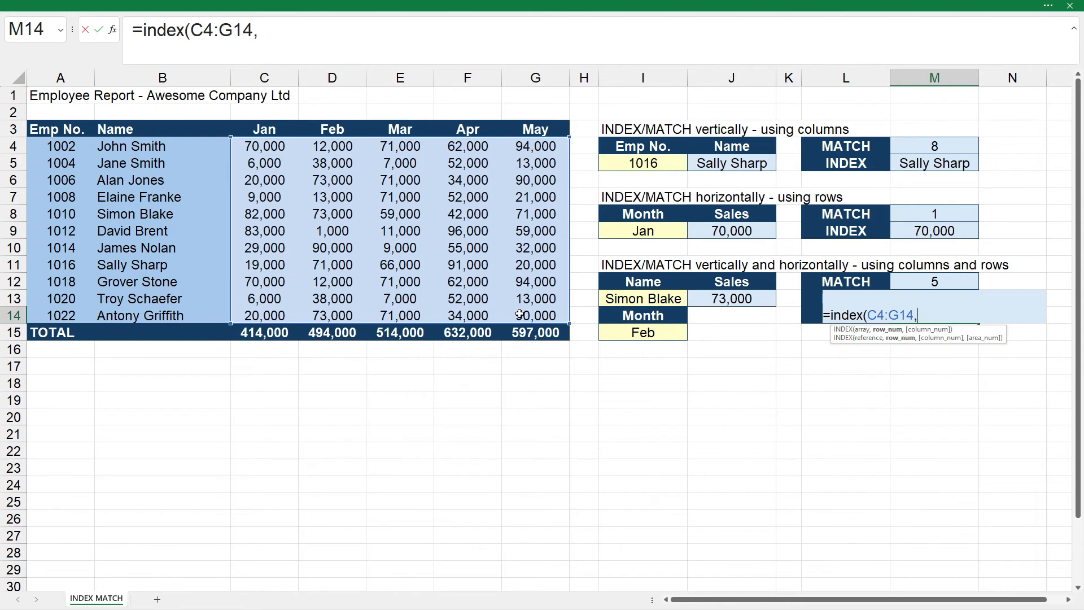
text(5,)
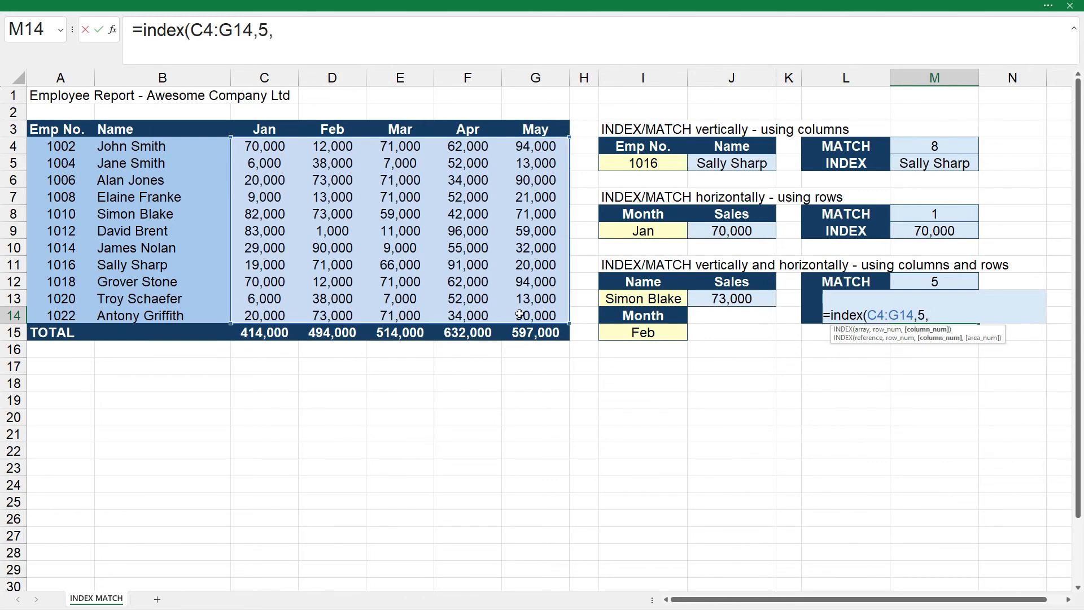
text(2))
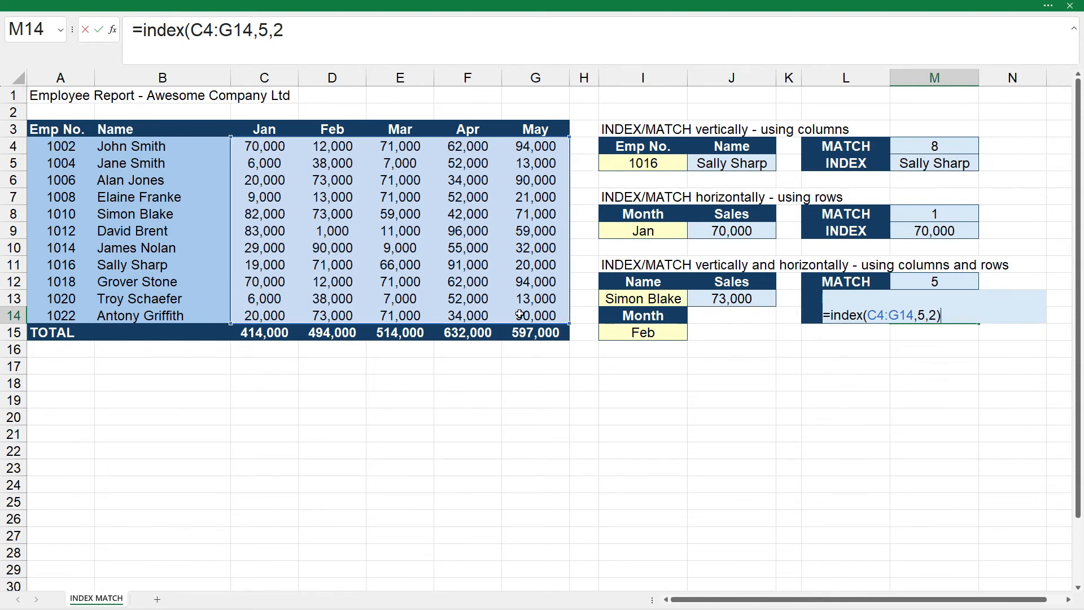
key(Return)
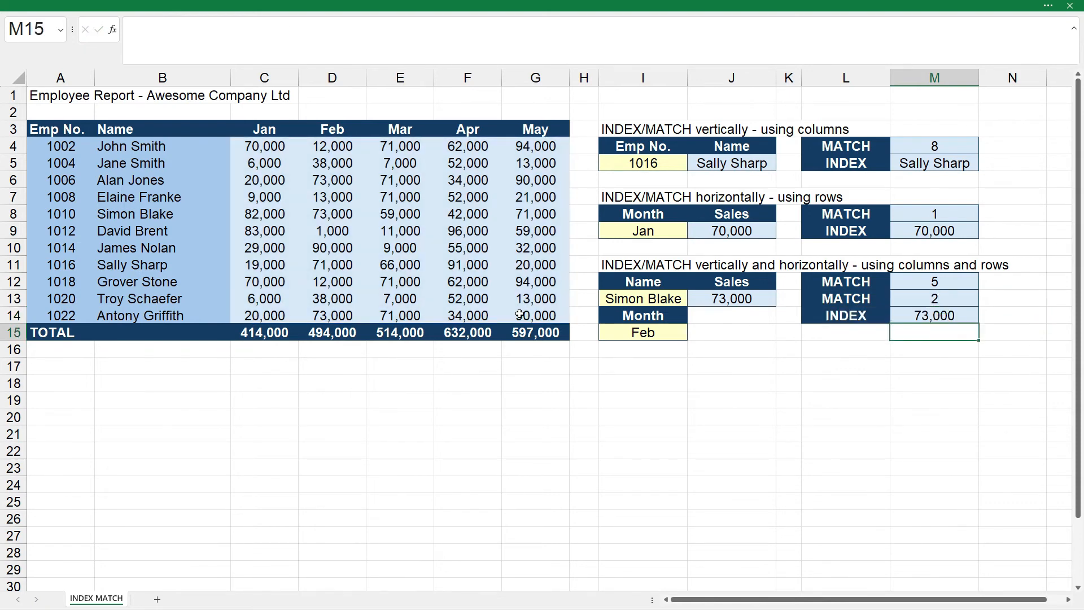
Replace the fixed row and column numbers in M14's INDEX formula with references to the MATCH results in M12 and M13.
click(927, 316)
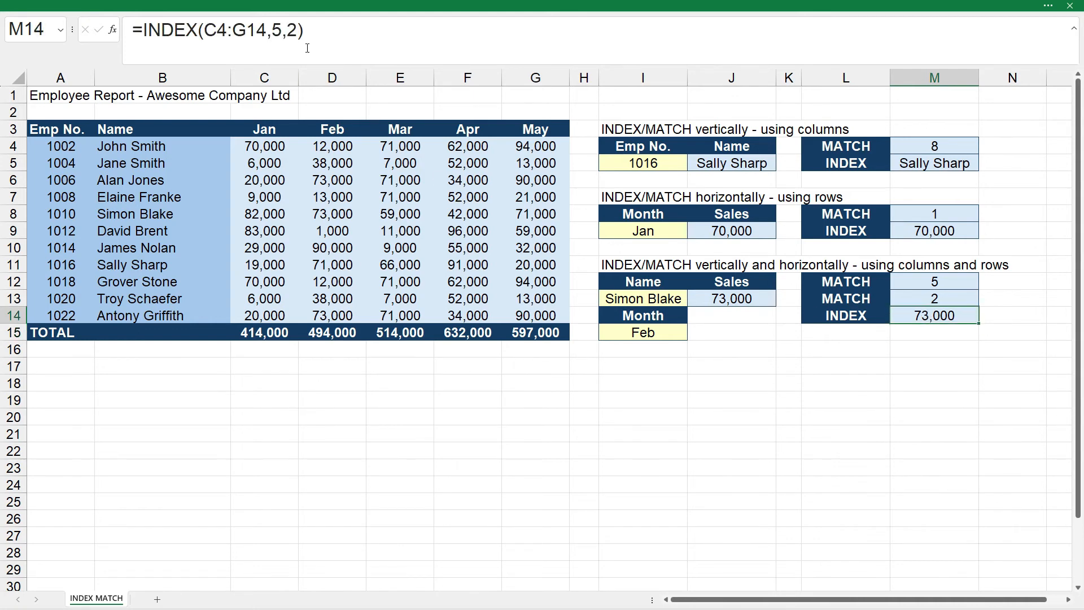
double_click(278, 29)
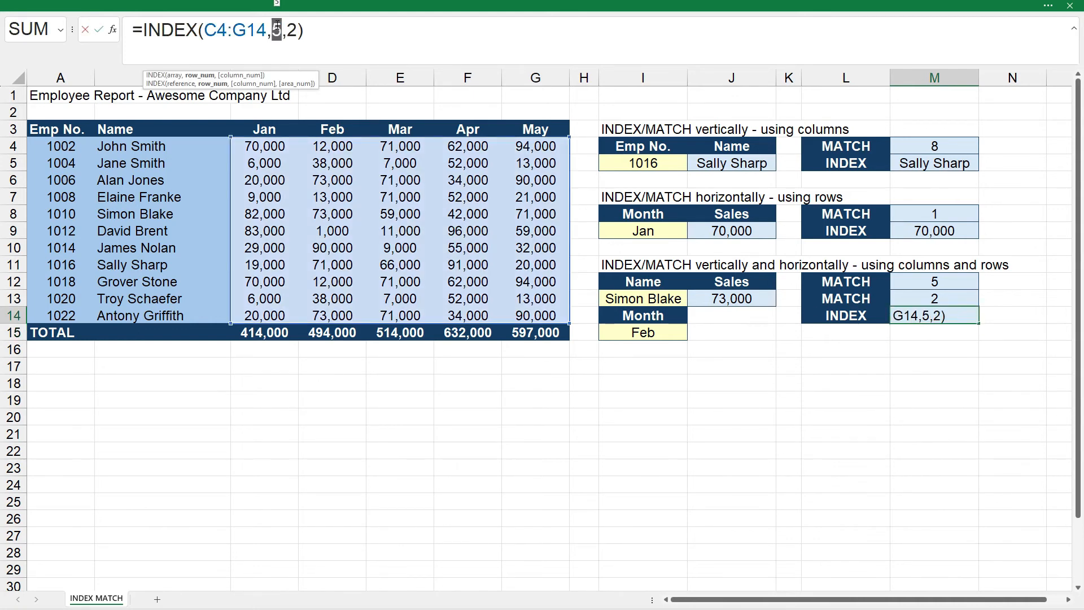
key(Delete)
click(913, 282)
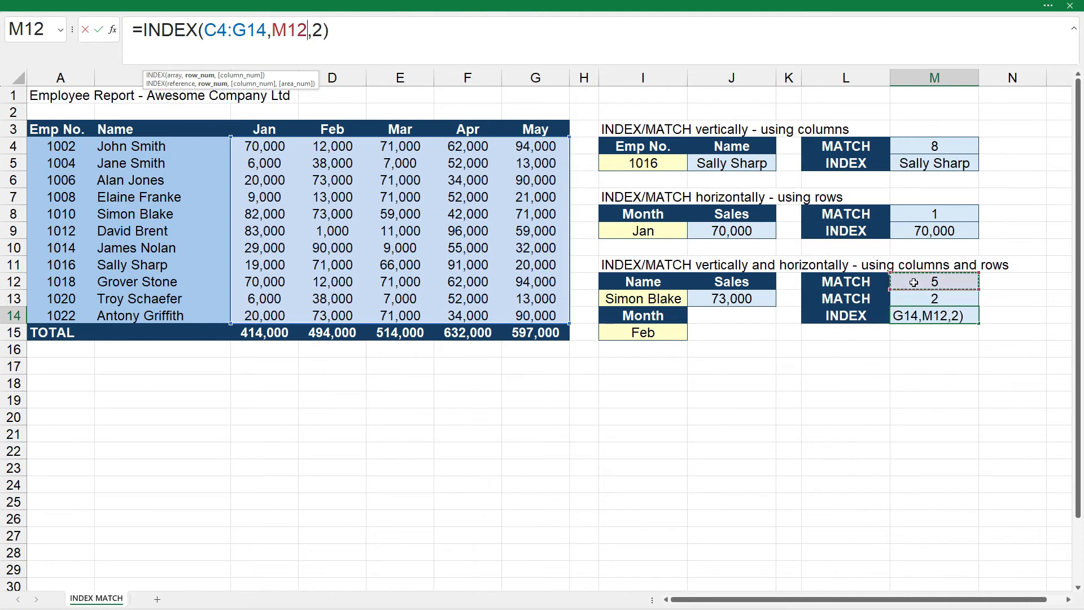
double_click(317, 29)
key(Delete)
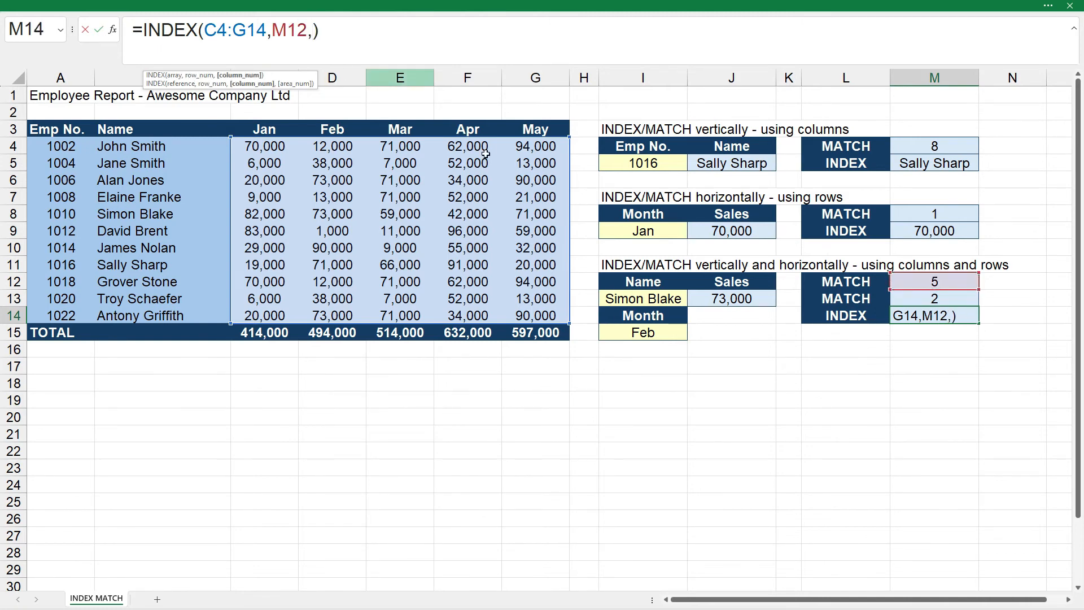
click(906, 300)
key(Return)
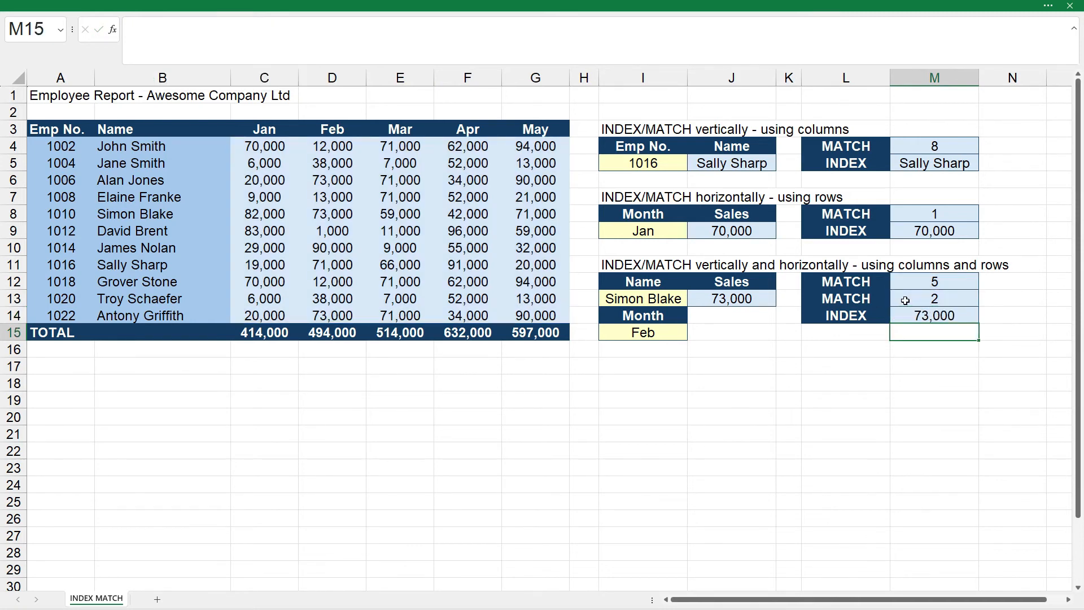
Test the two-way lookup by entering another employee's name in I13 and setting the month in I15 to Mar.
click(639, 298)
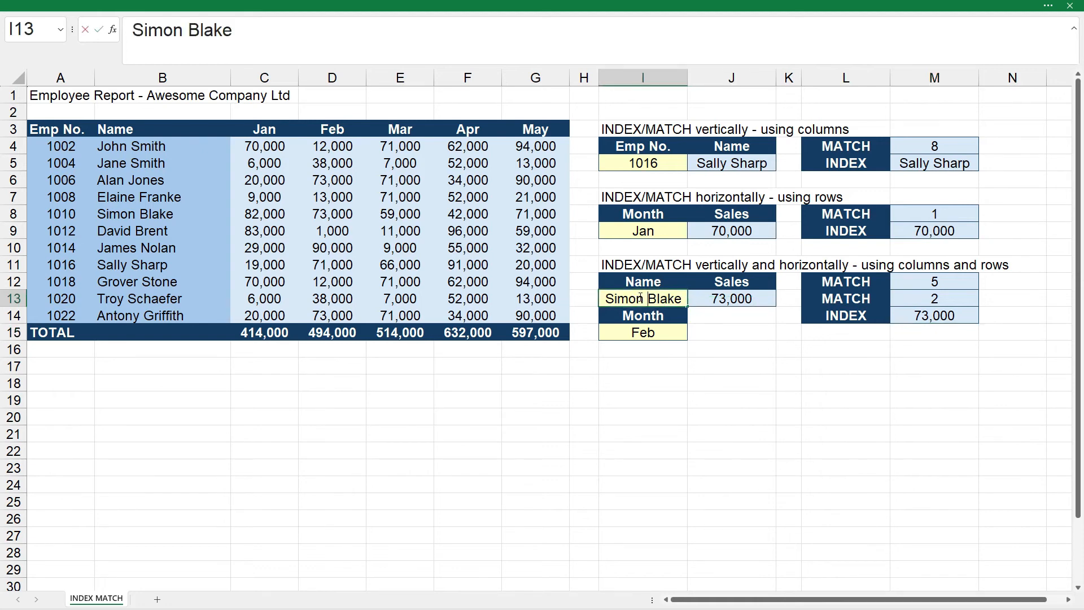
text(Alan Jones)
key(Return)
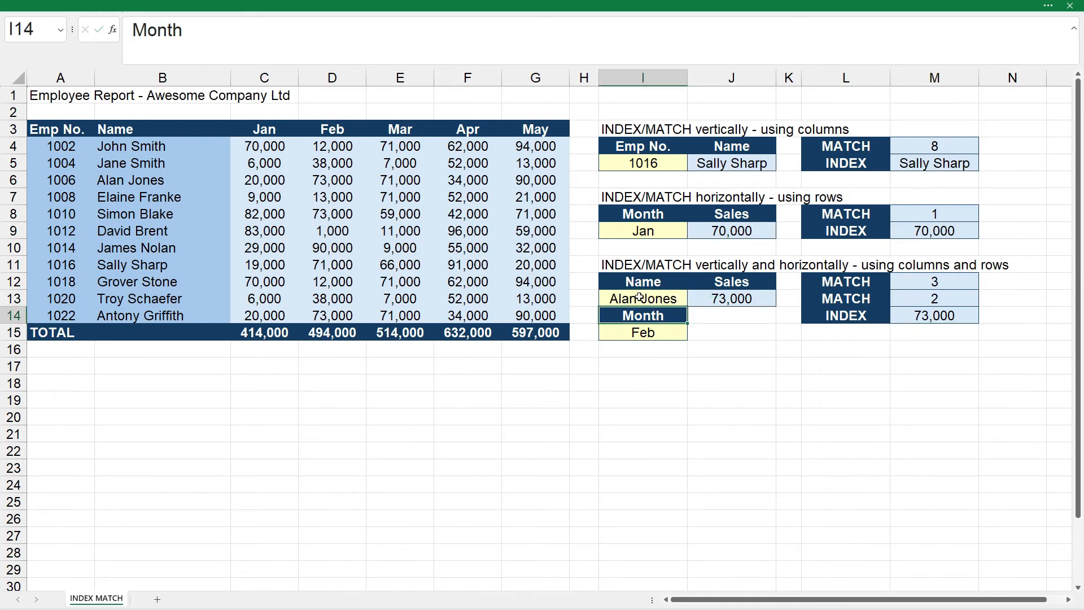
click(651, 332)
text(Mar)
key(Return)
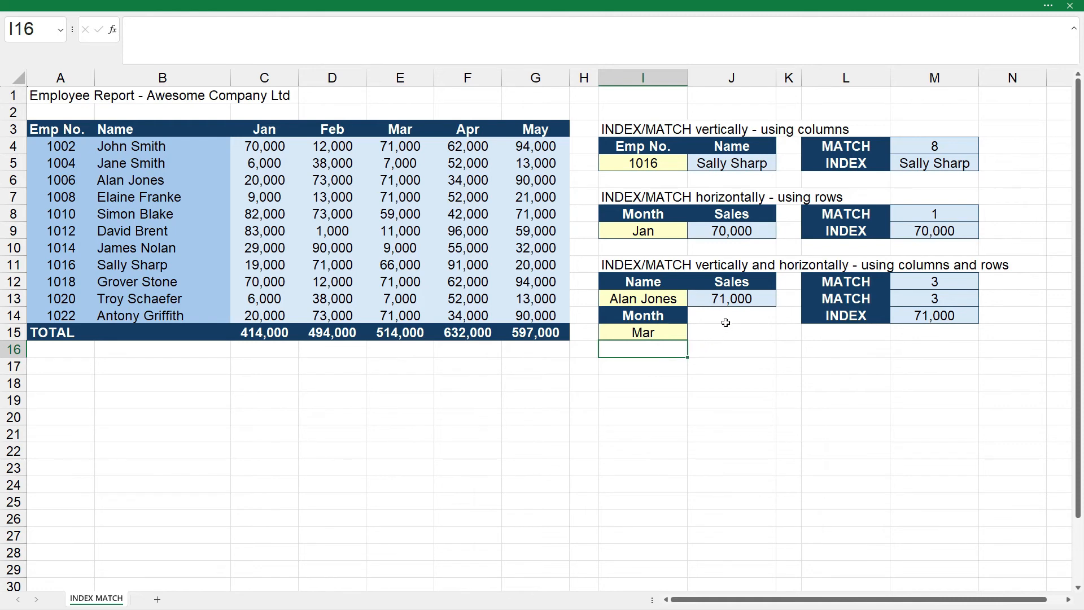
Review how J13's formula nests both MATCH functions inside INDEX, leaving the formula as it is.
click(733, 299)
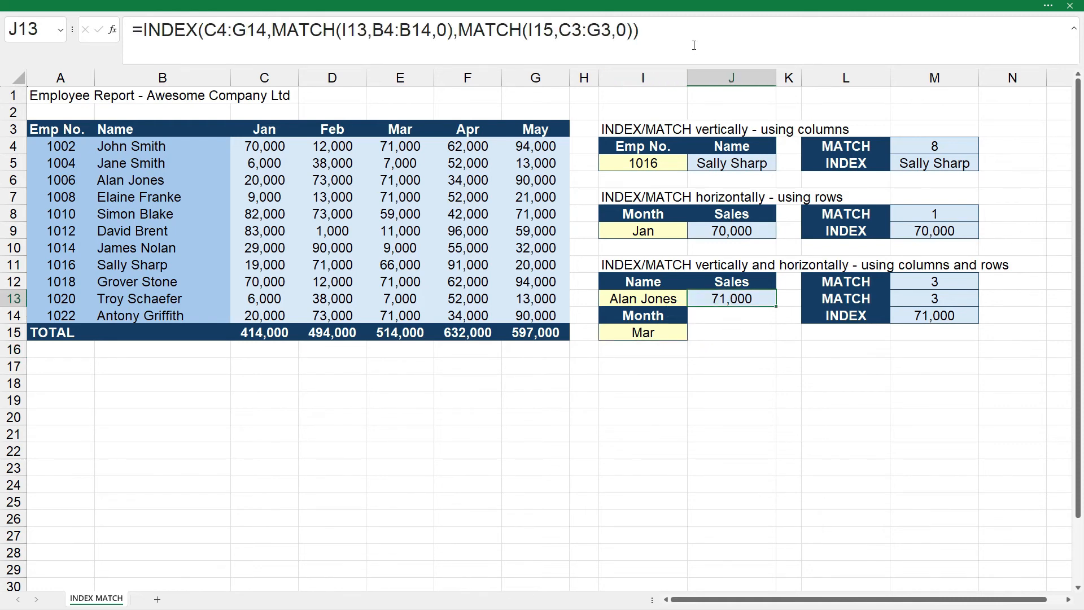
click(694, 45)
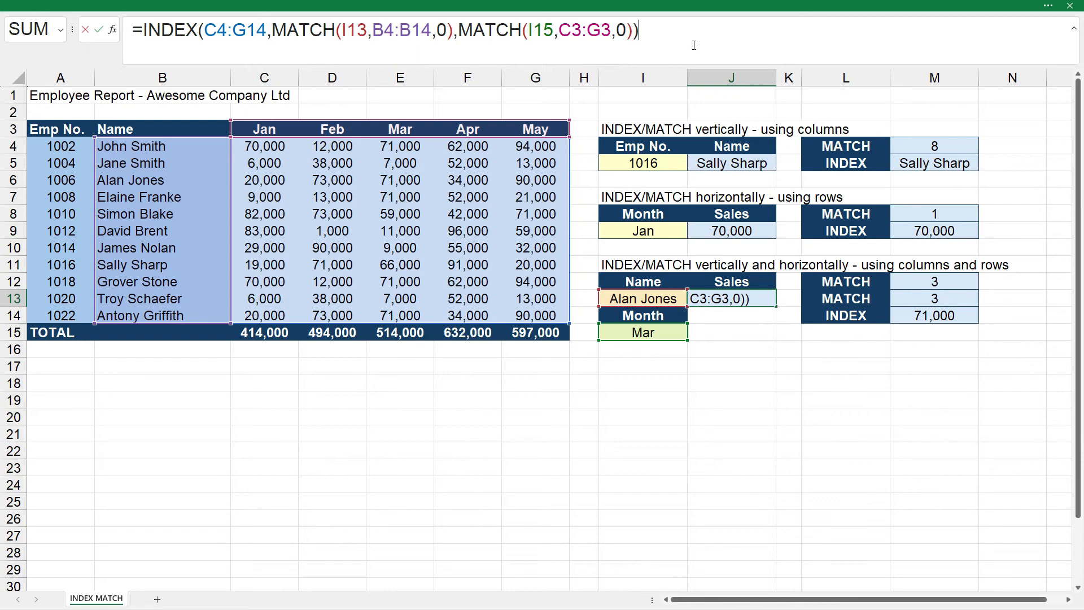
click(1051, 502)
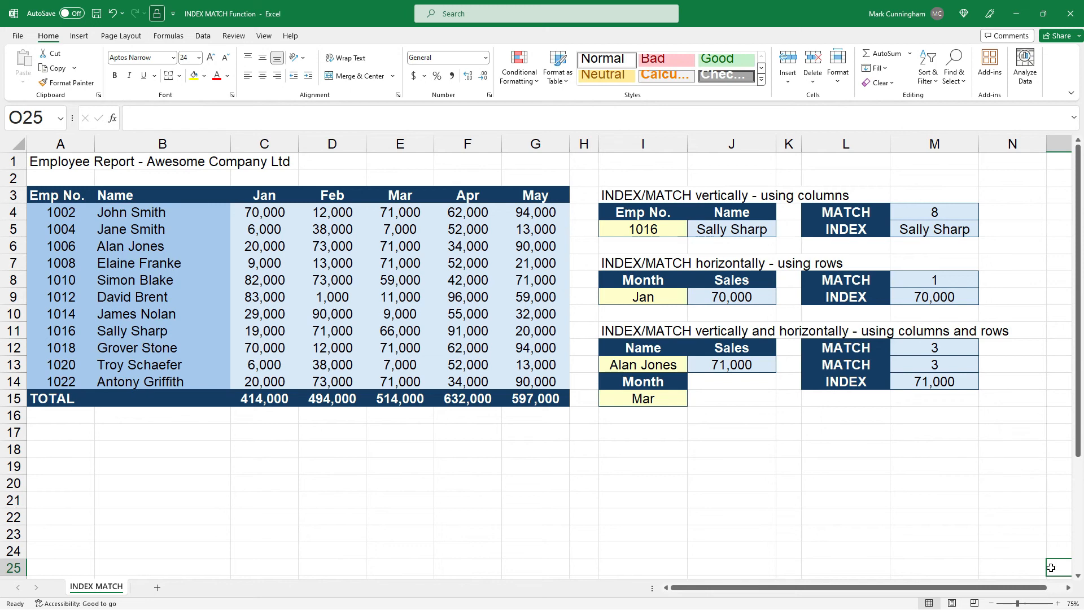
Clear the name in I13 and add list data validation to the cell, sourced from the employee names in B4:B14.
click(661, 367)
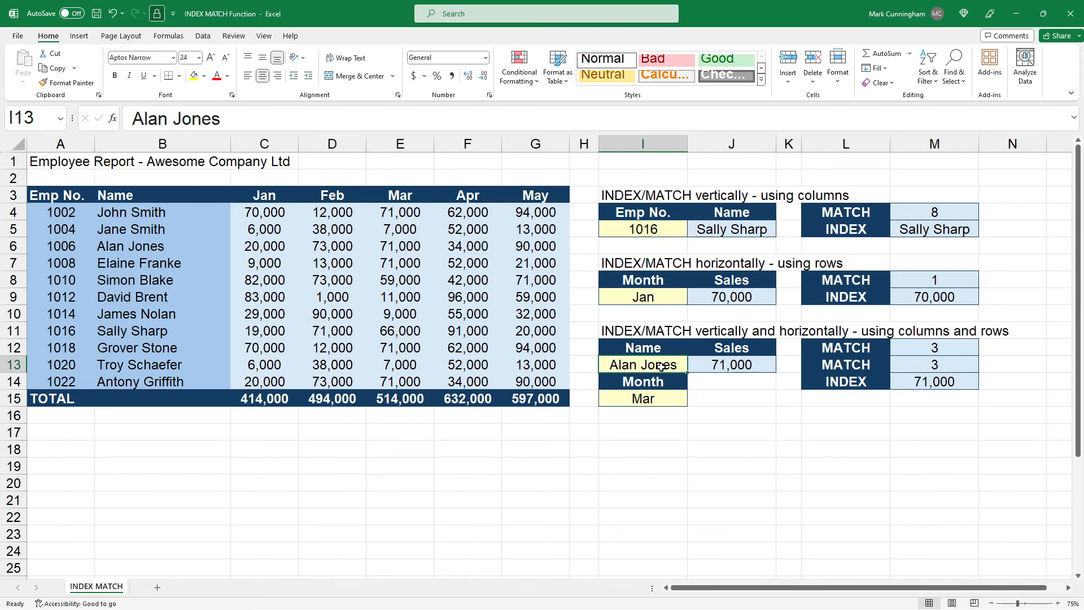
key(Delete)
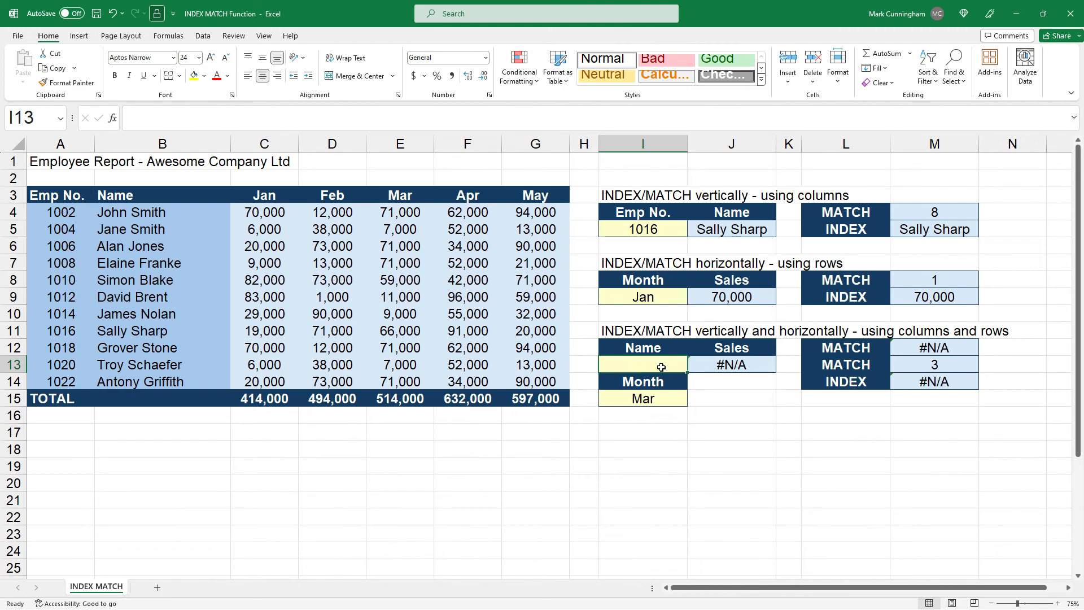
click(204, 40)
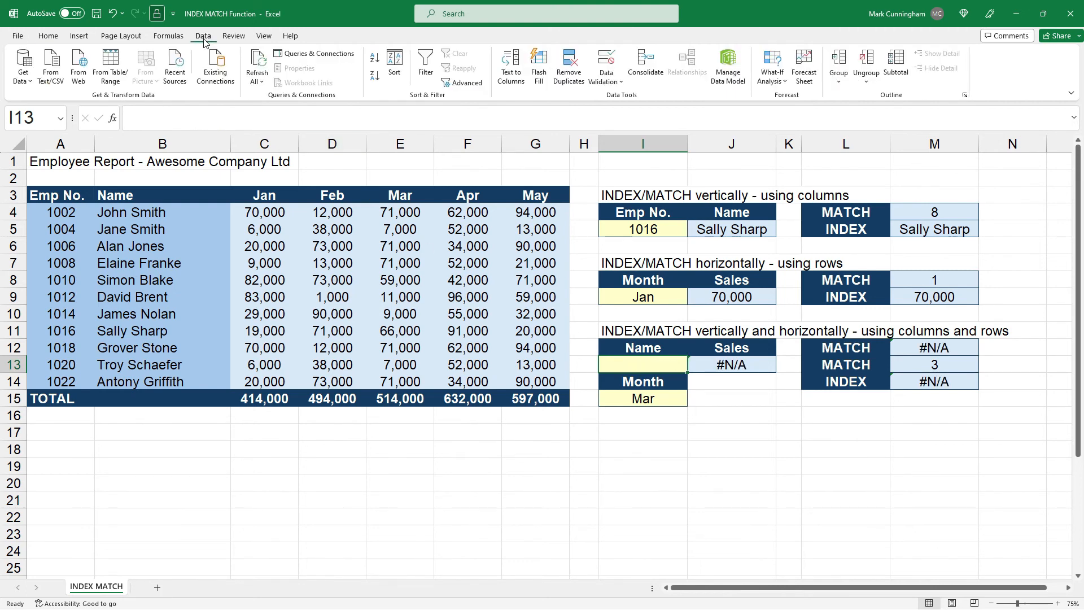
click(610, 85)
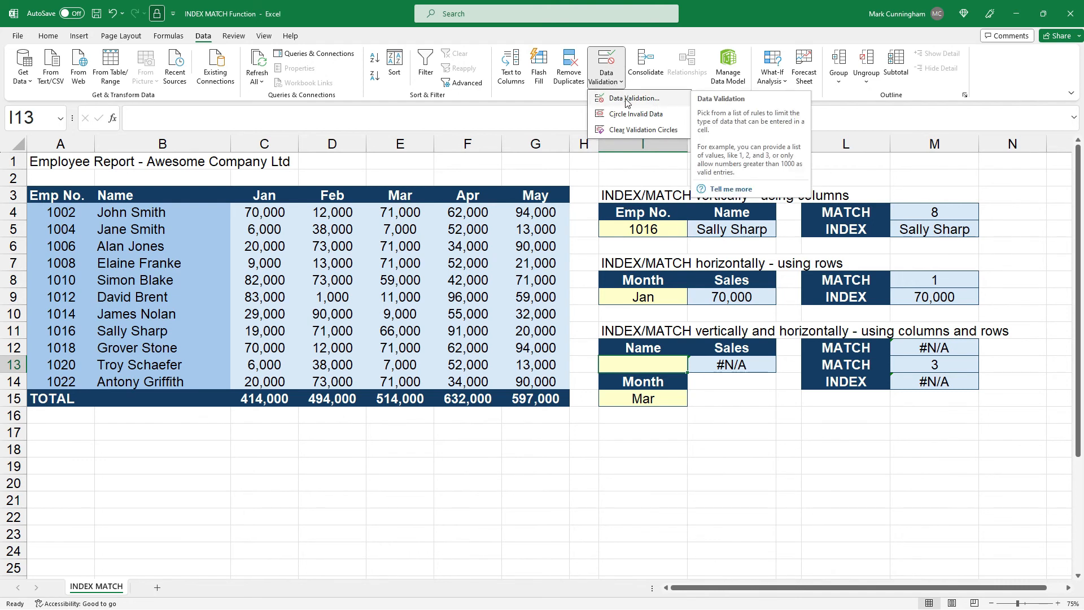
click(627, 99)
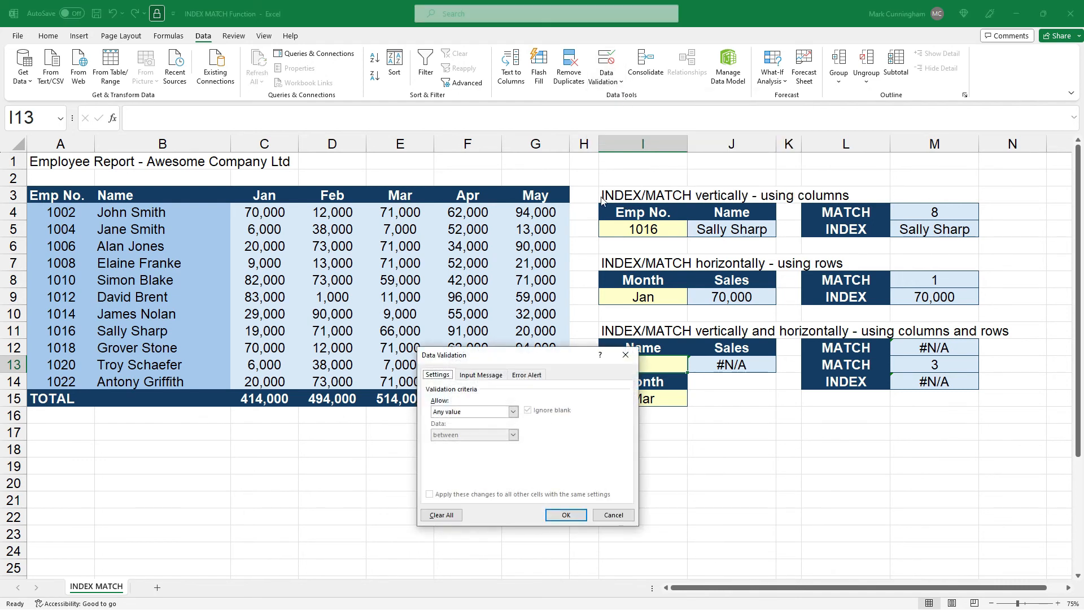
click(514, 413)
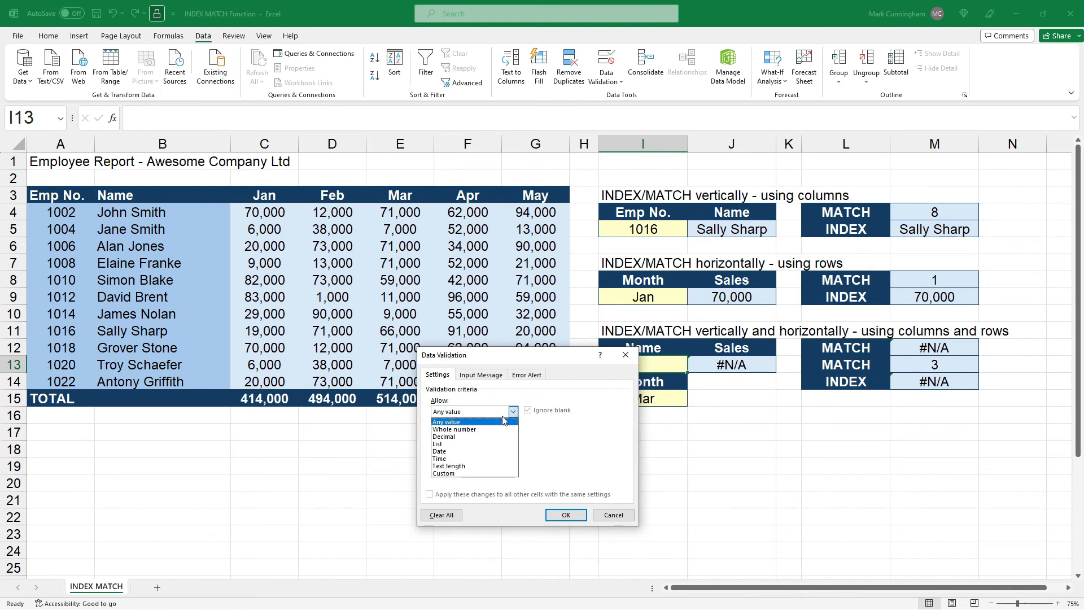
click(469, 448)
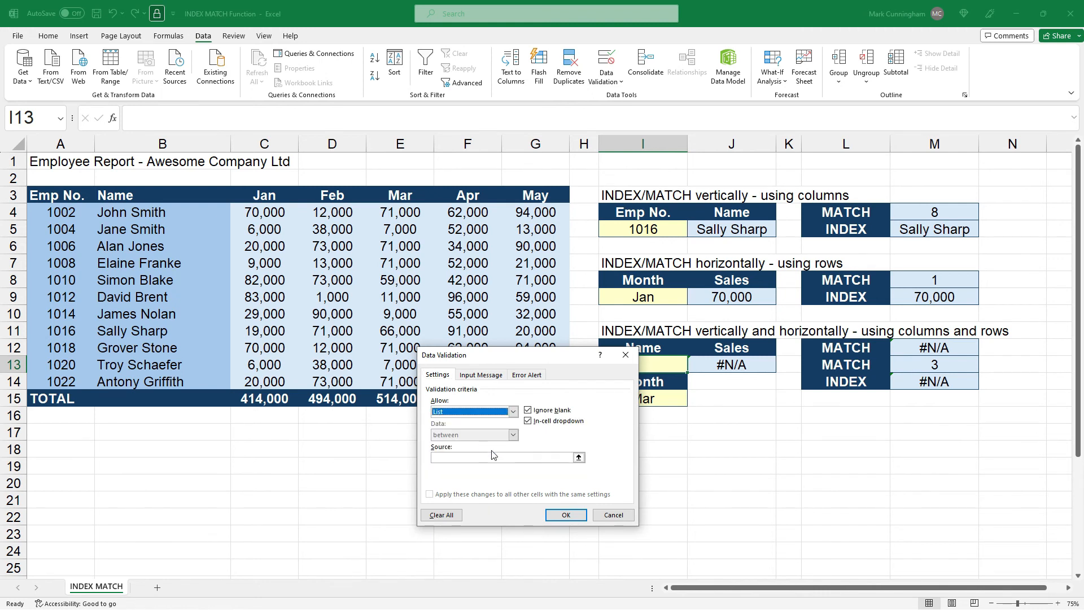
click(578, 457)
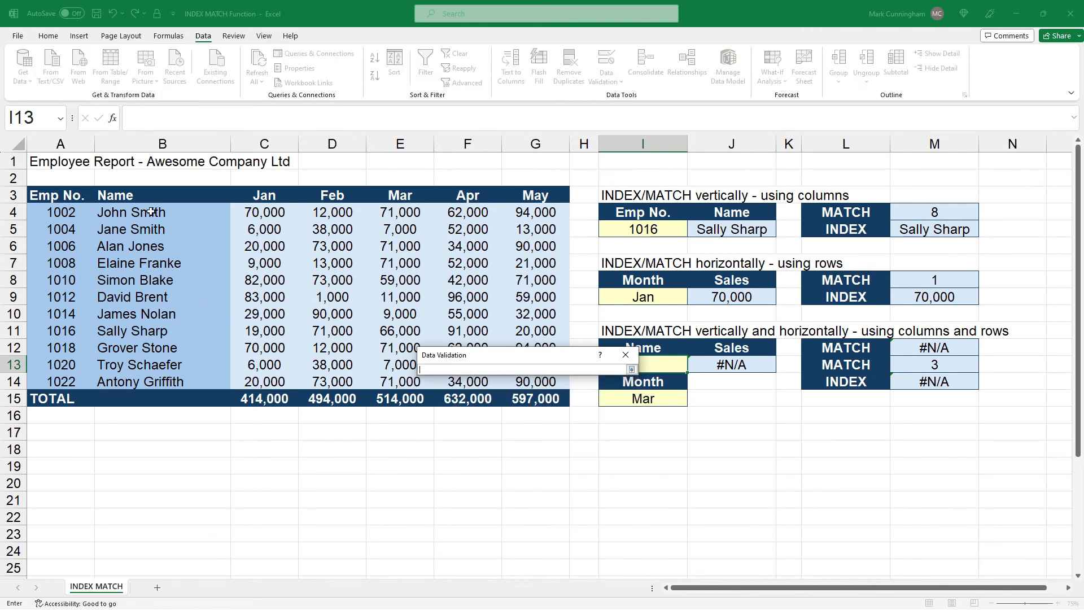
drag(151, 211, 150, 376)
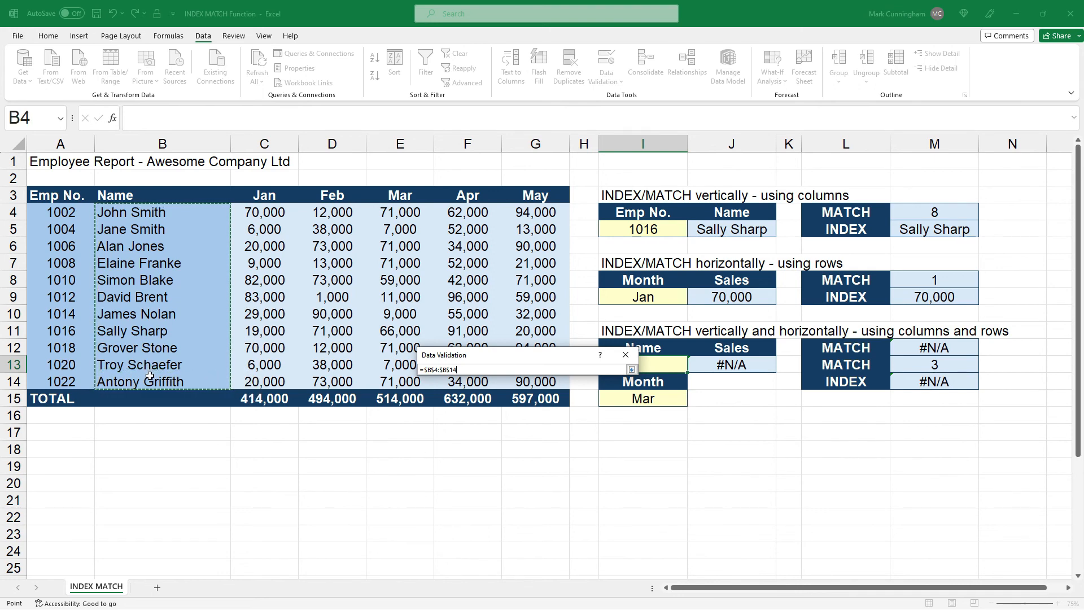
click(632, 369)
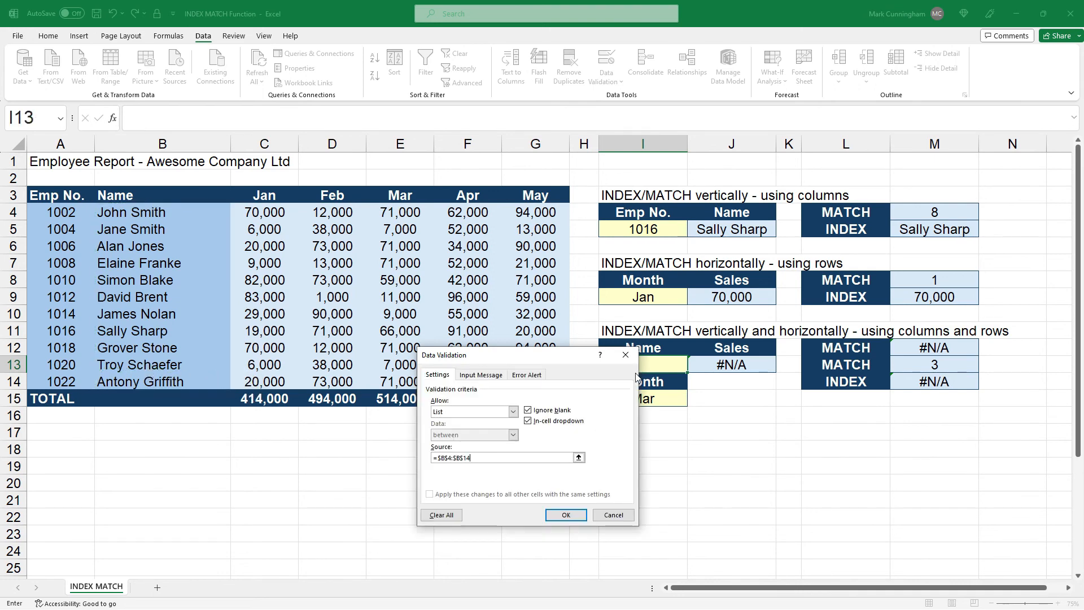
click(568, 515)
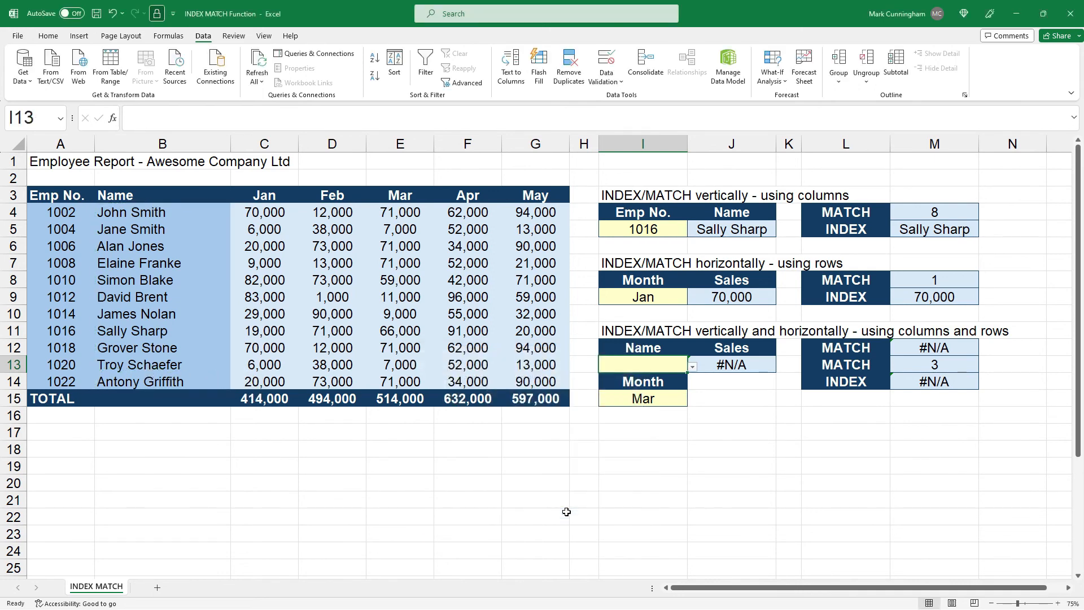
Test I13's drop-down list by choosing the employees listed in B6, B8 and B10 in turn.
click(693, 368)
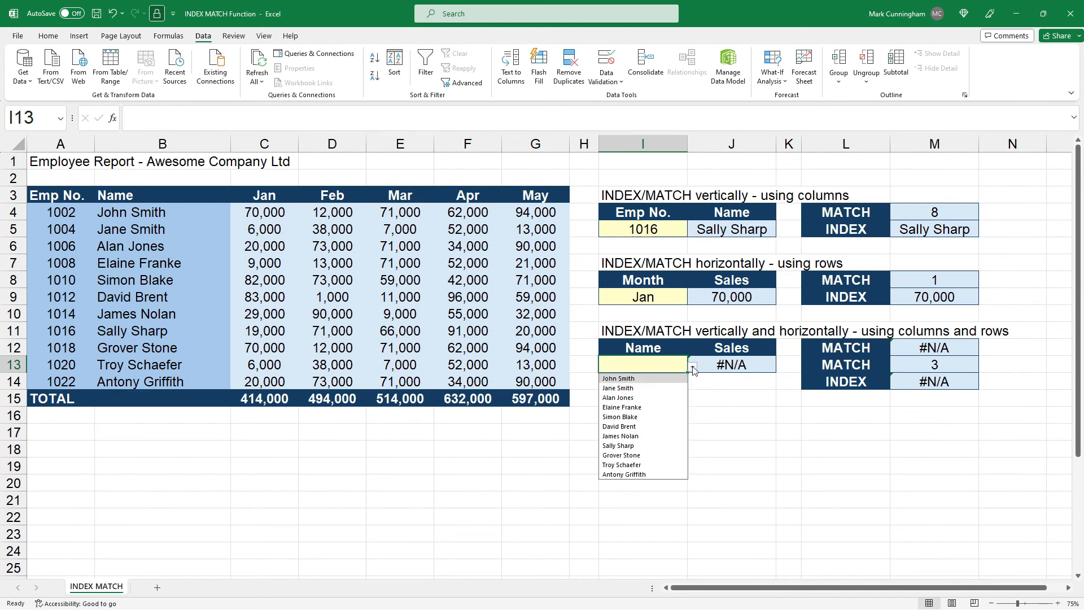
click(649, 398)
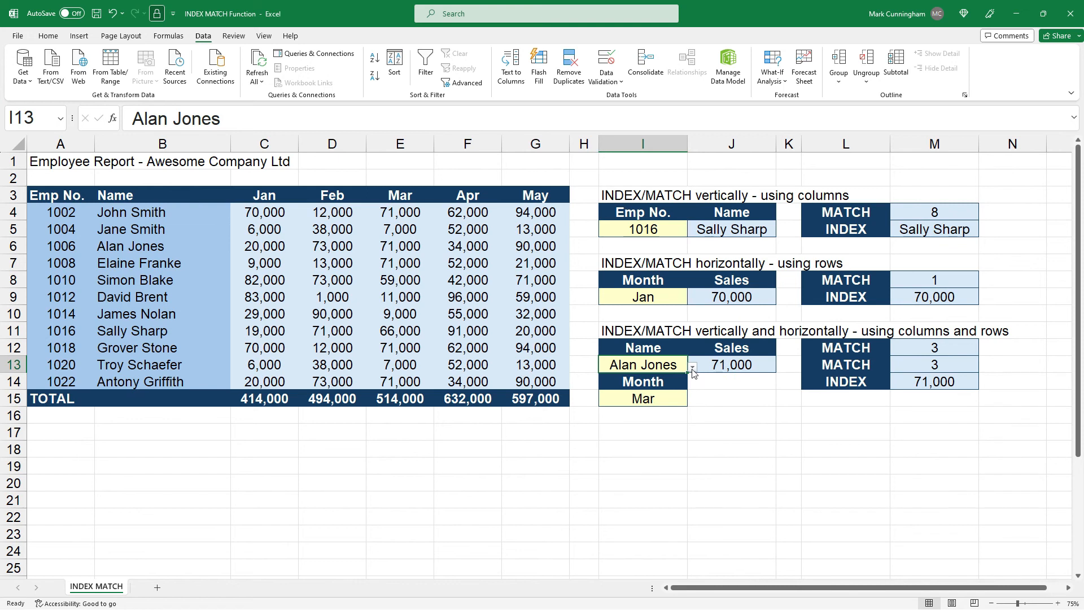
click(693, 368)
click(644, 418)
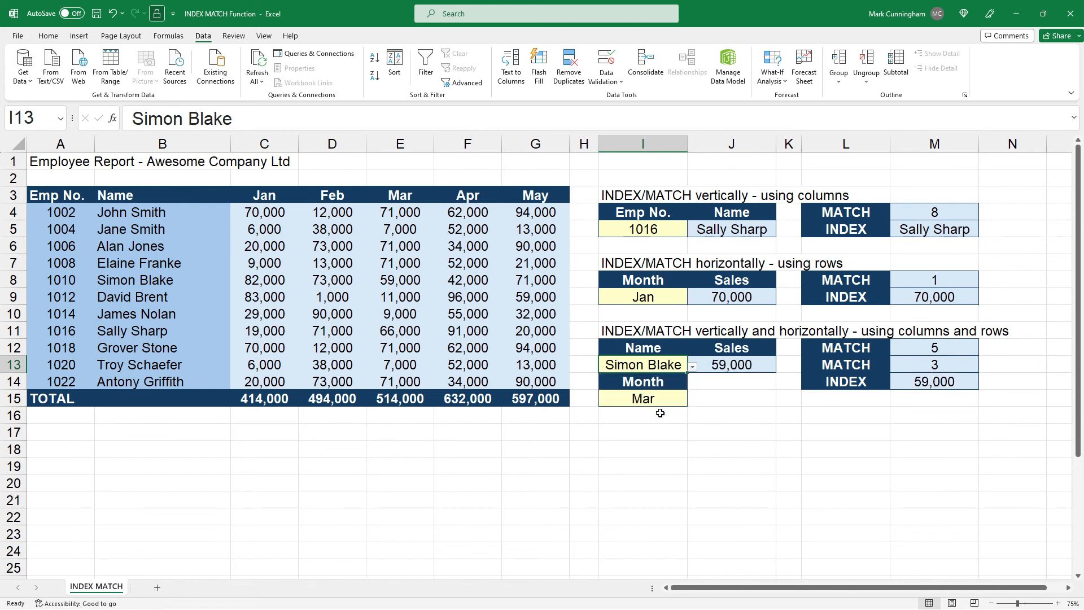
click(693, 367)
click(660, 438)
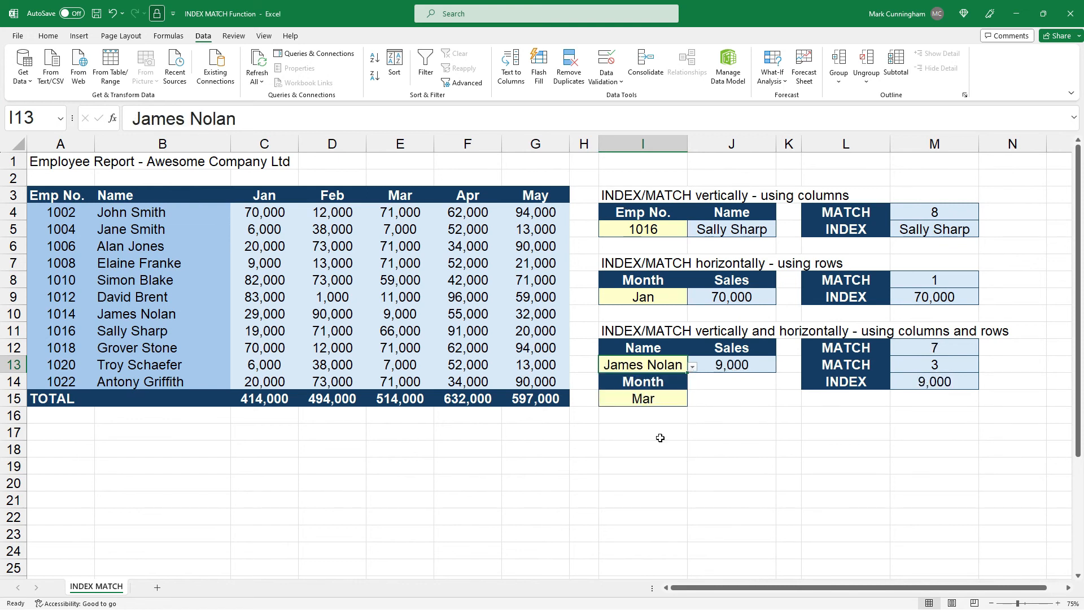
click(710, 437)
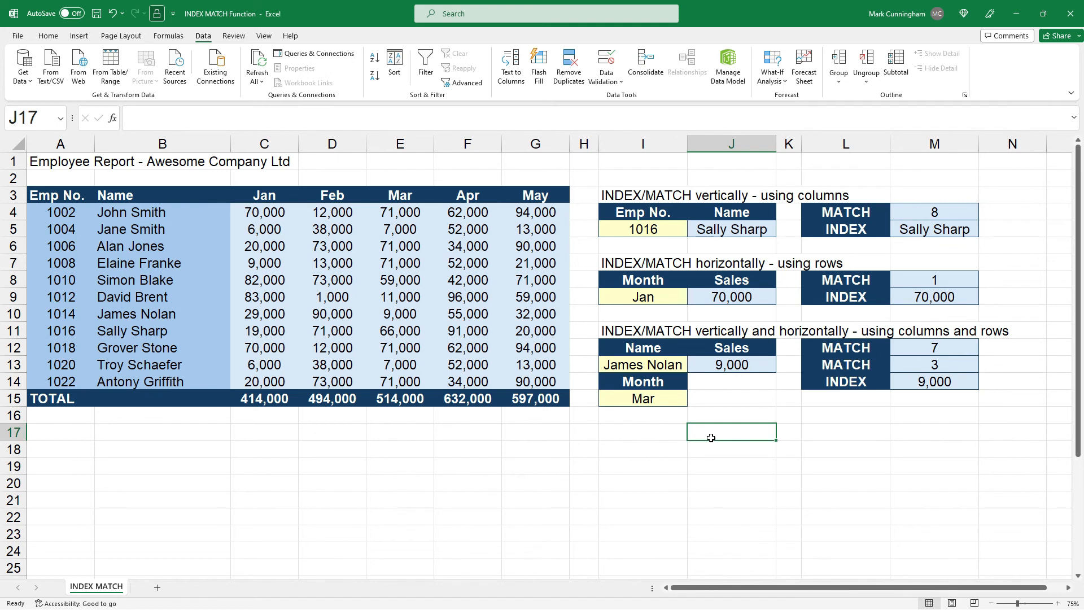
Clear the month in I15 and add list data validation to the cell, sourced from the month headers in C3:G3.
click(673, 399)
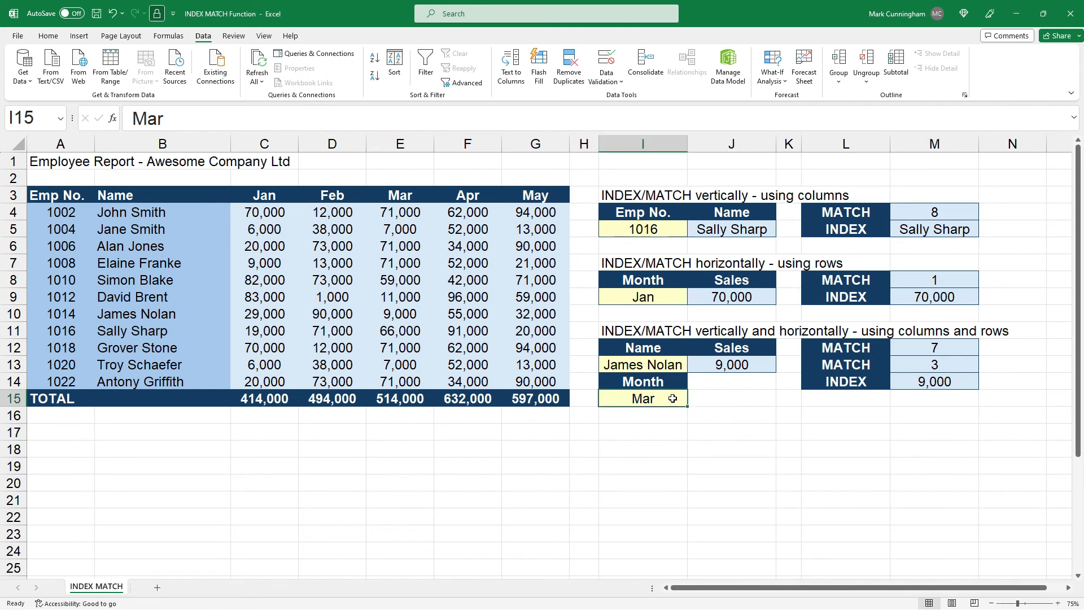
key(Delete)
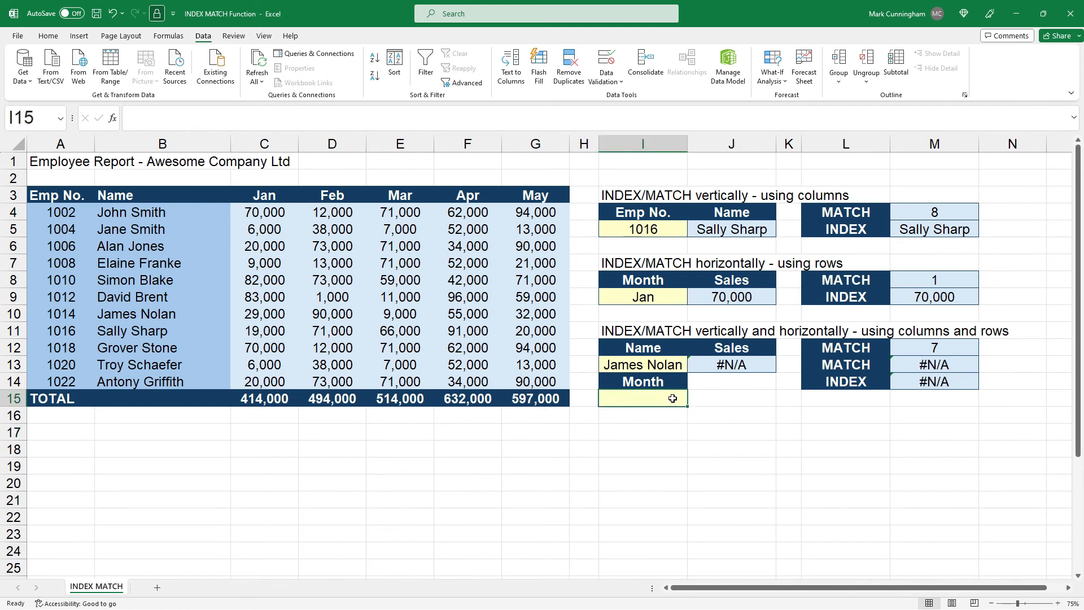
click(612, 83)
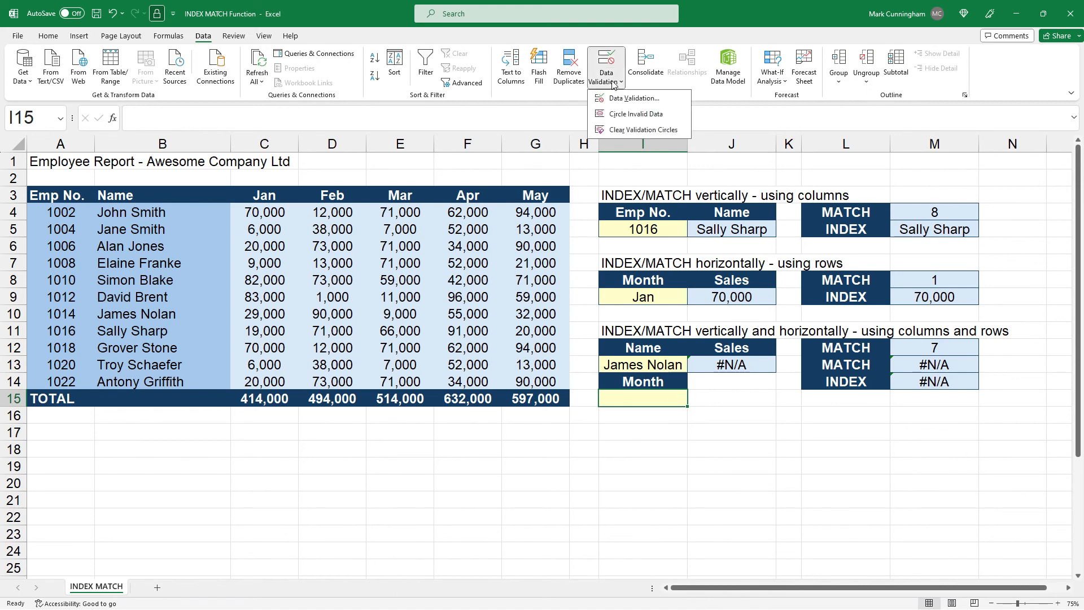
click(630, 98)
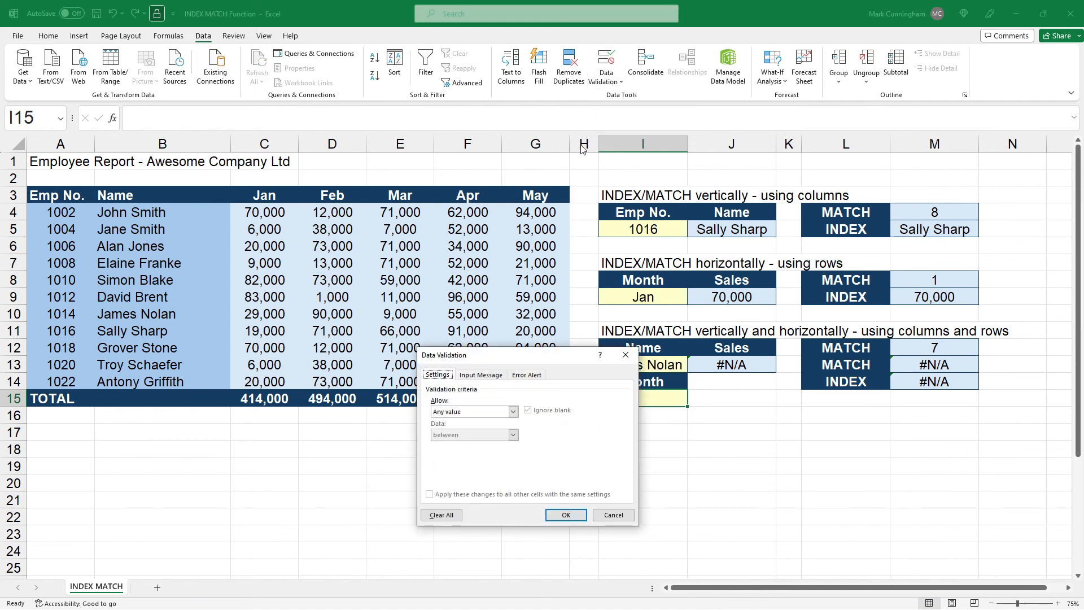
click(513, 412)
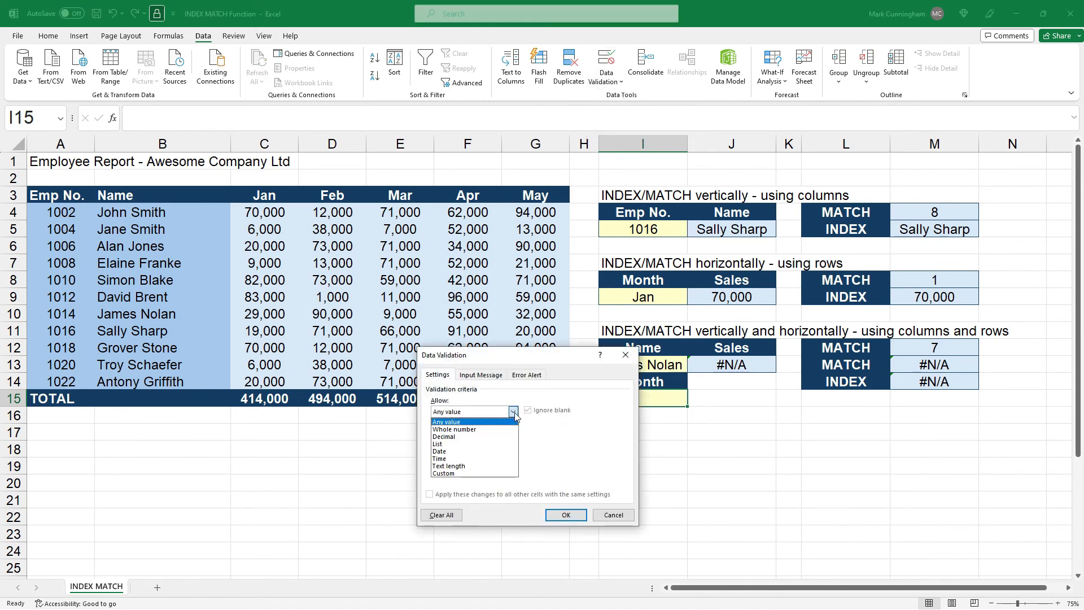
click(506, 445)
click(579, 459)
click(276, 195)
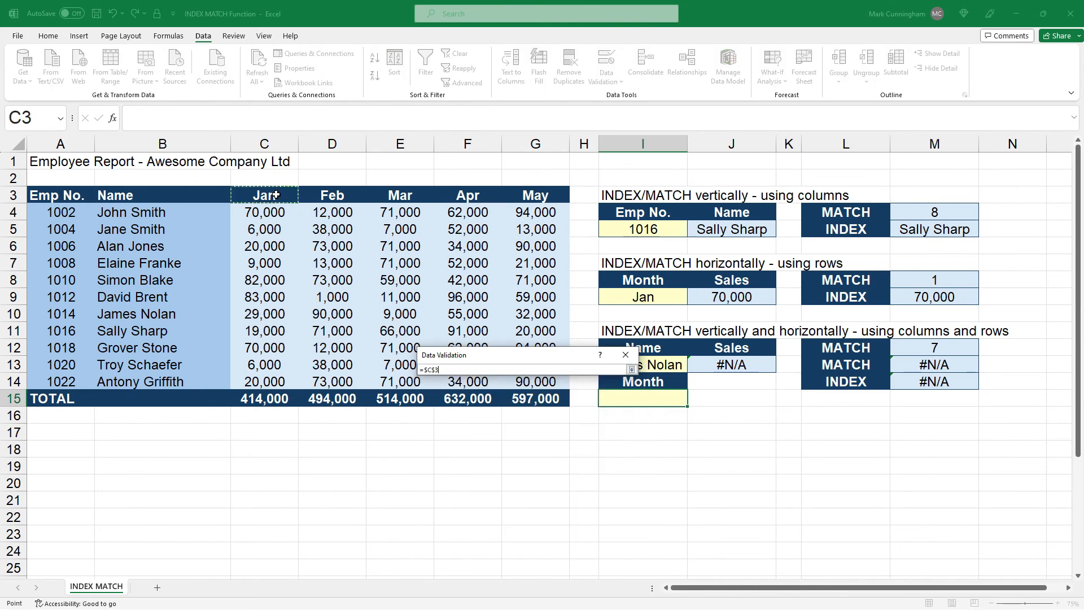
drag(276, 195, 531, 194)
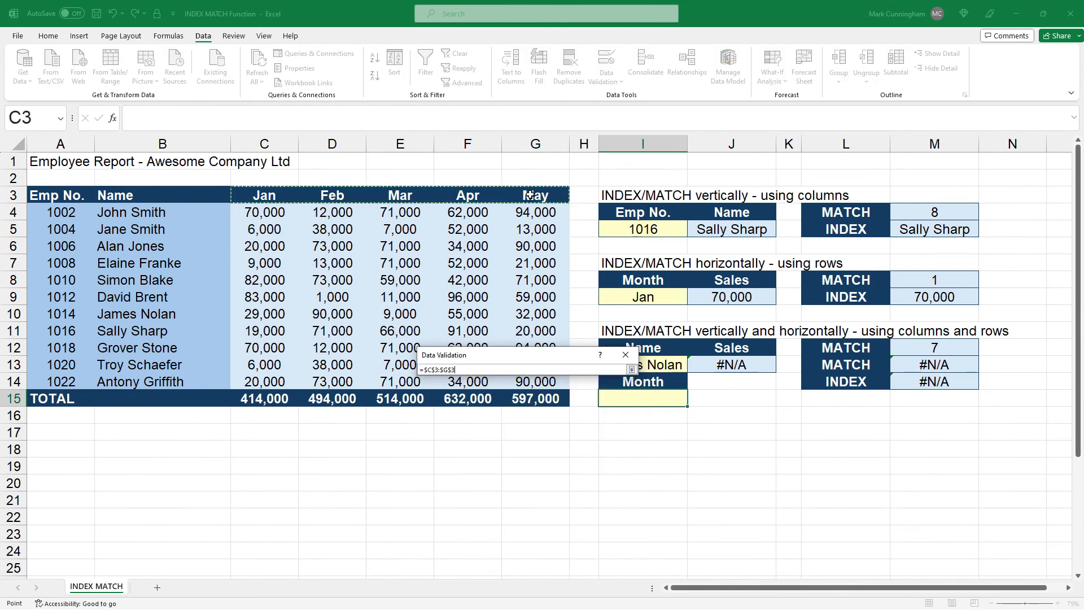
click(632, 369)
click(573, 514)
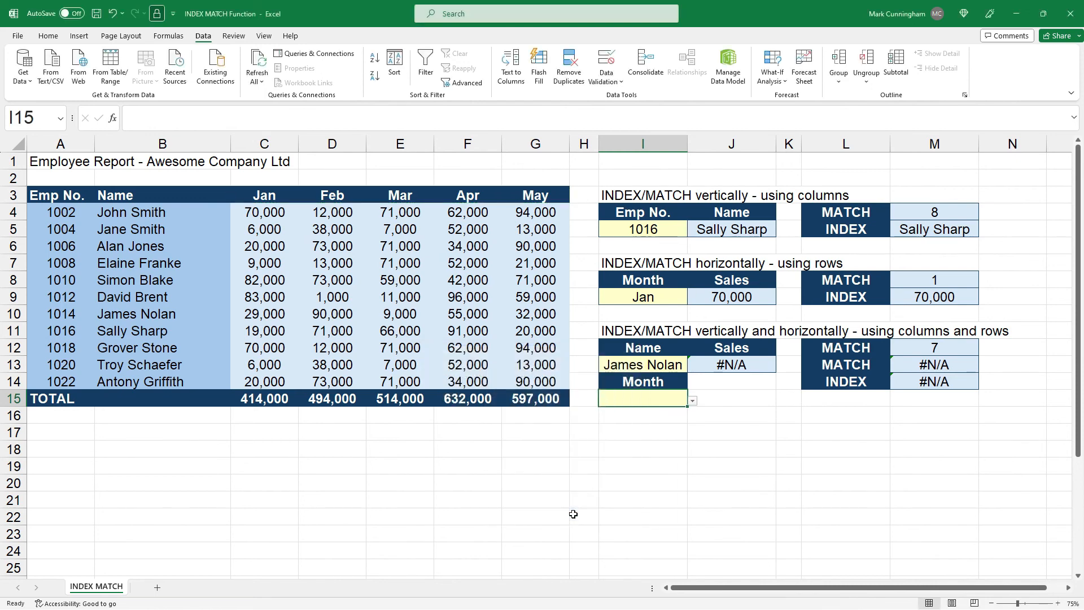
Test I15's drop-down list by choosing Feb and finally Apr as the lookup month.
click(692, 401)
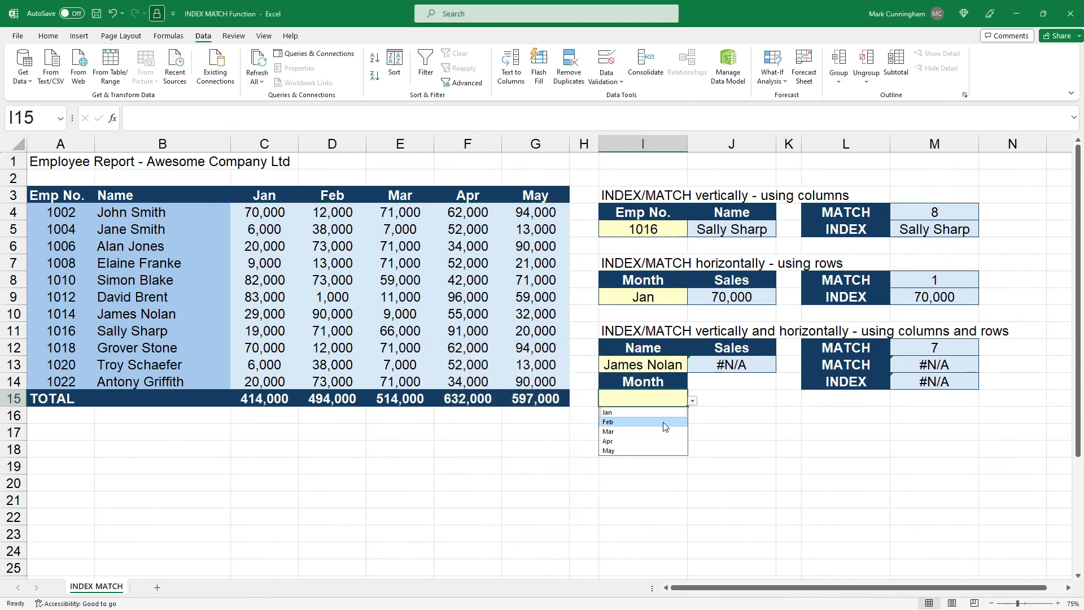
click(664, 422)
click(692, 401)
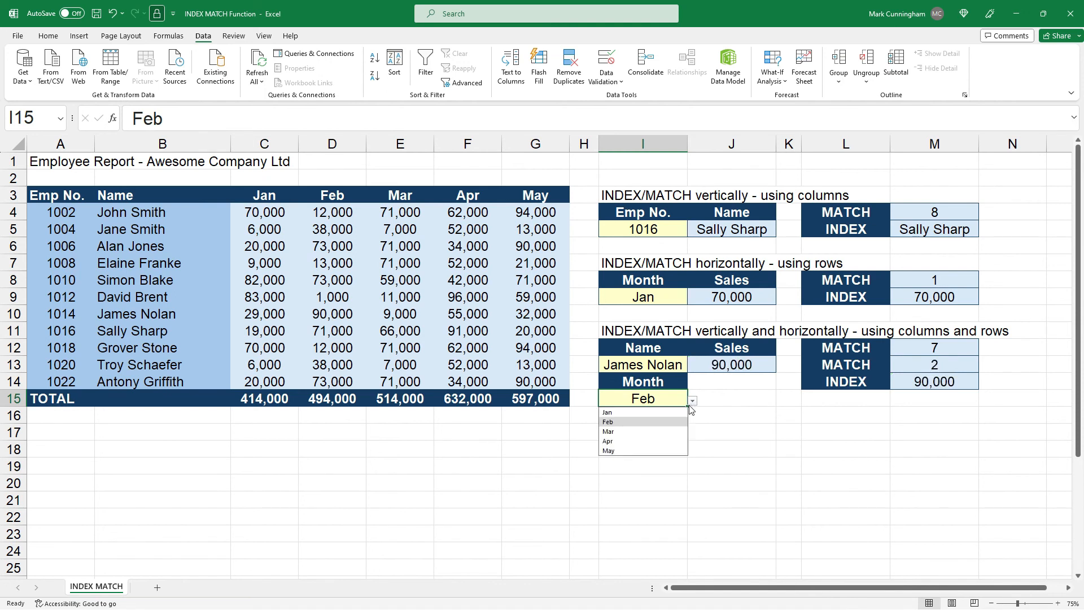
click(655, 442)
click(725, 457)
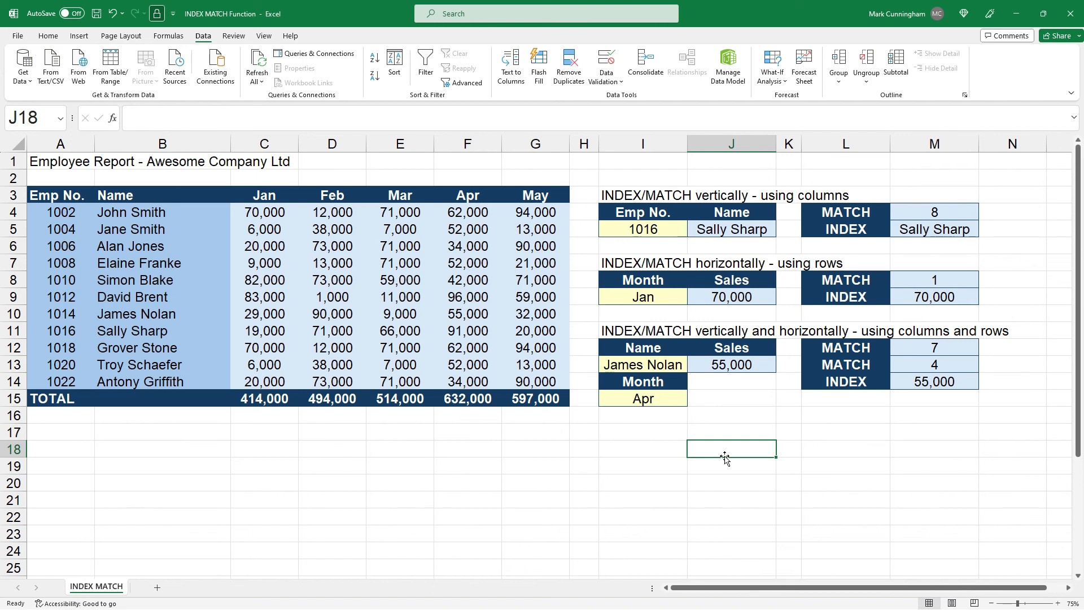
Review the ranges and match types in J13's nested INDEX/MATCH formula without editing it.
click(733, 365)
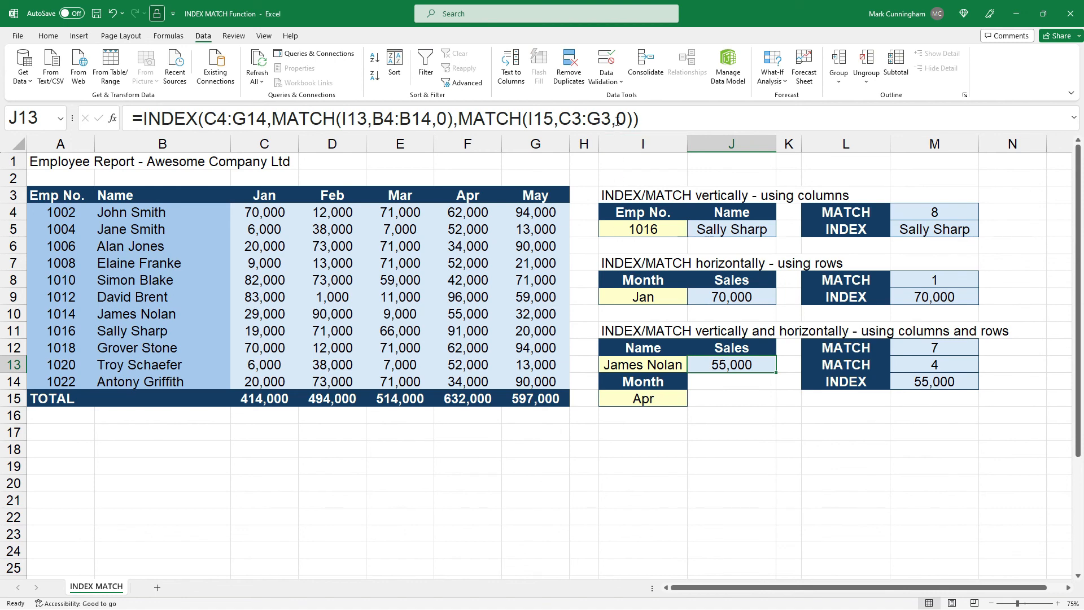
click(617, 120)
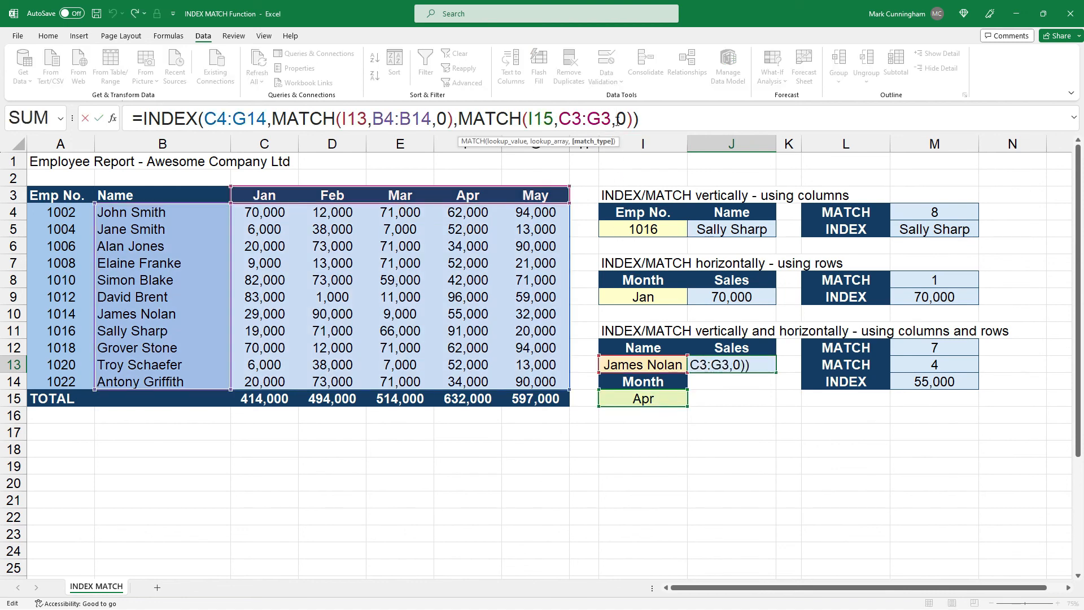
key(Escape)
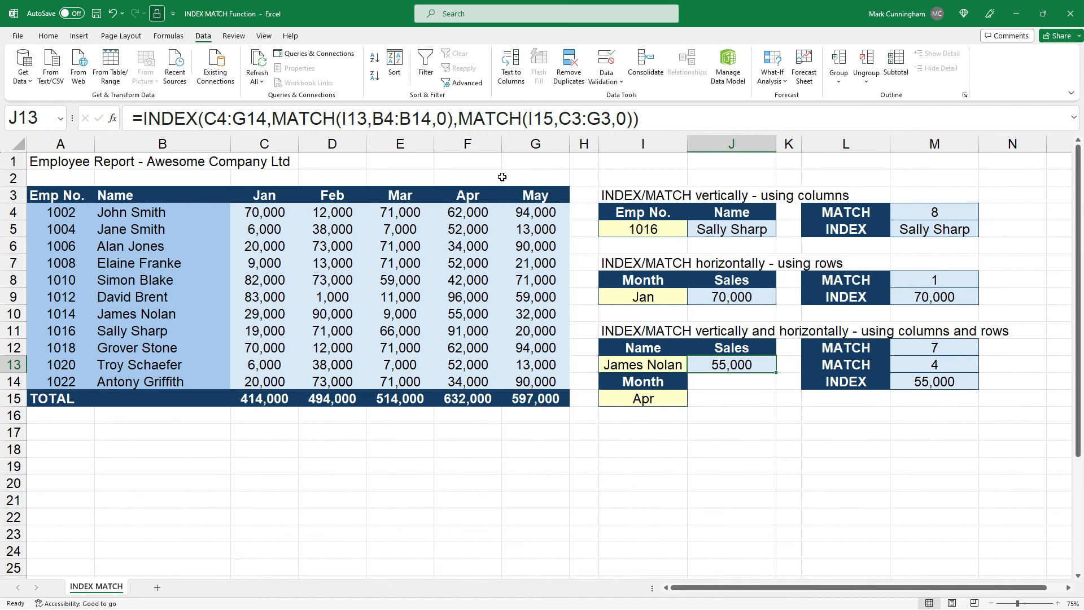
Test the lookups against layout changes by inserting a blank column before Mar, and undo the insertion.
right_click(405, 143)
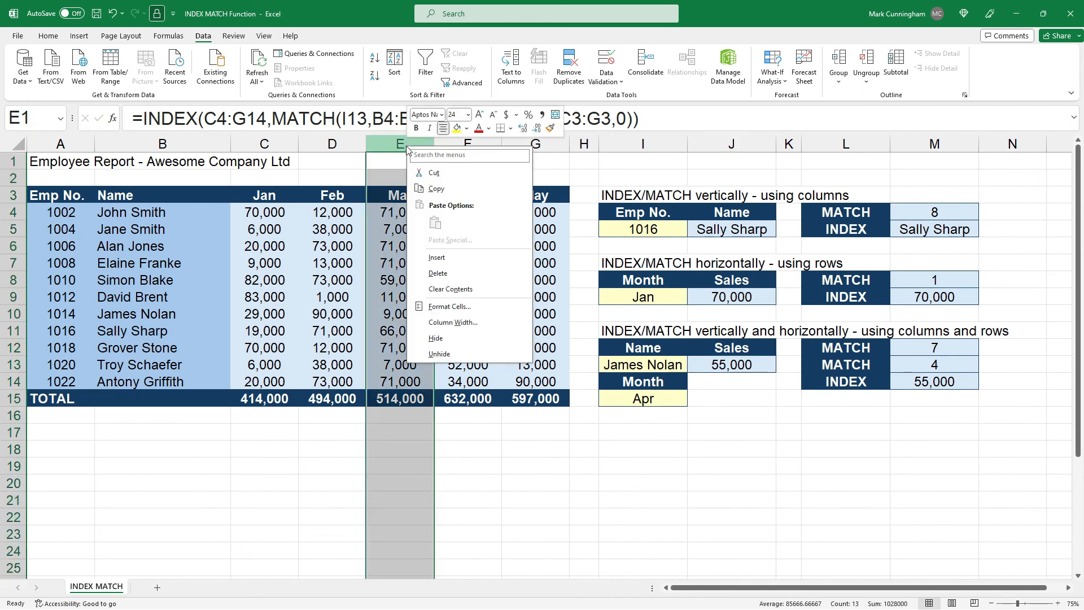
click(457, 265)
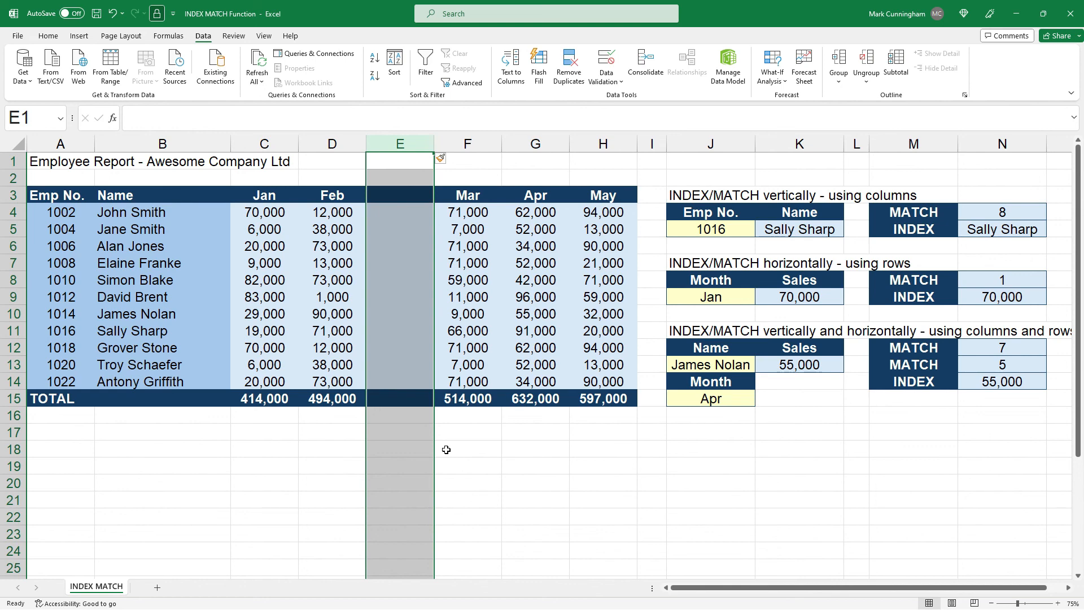
key(ctrl+z)
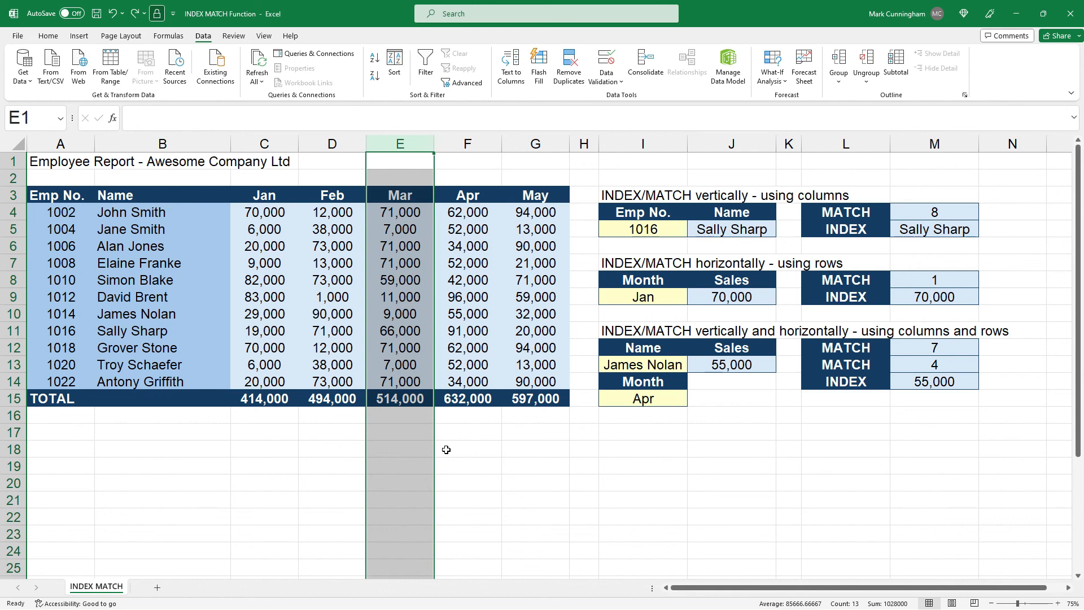
Insert a blank column before Mar and a blank row above row 6 to test the lookups, and undo both insertions.
right_click(400, 144)
click(433, 256)
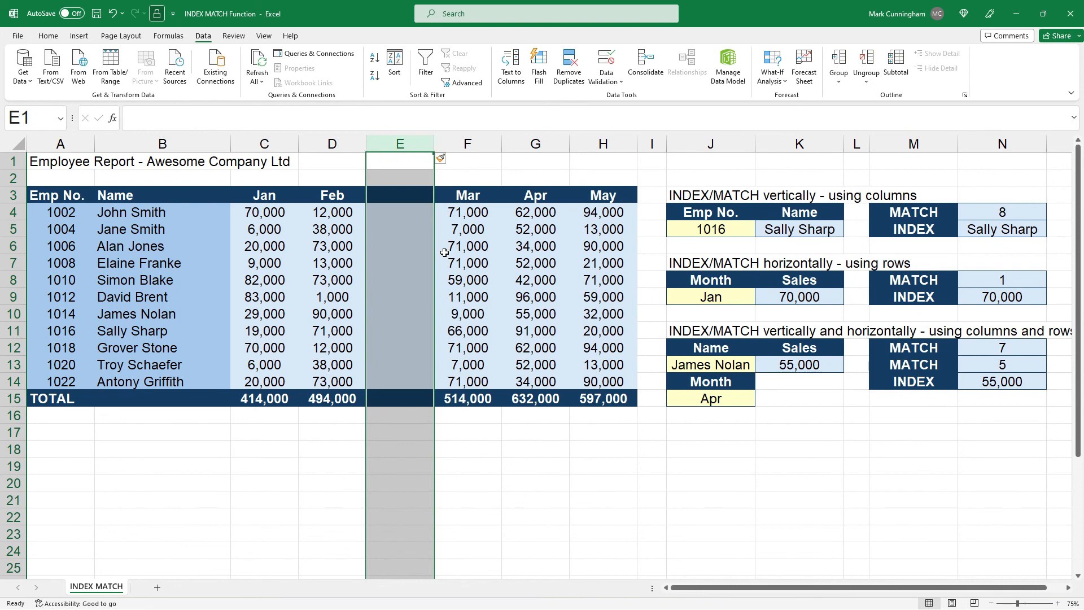
click(16, 230)
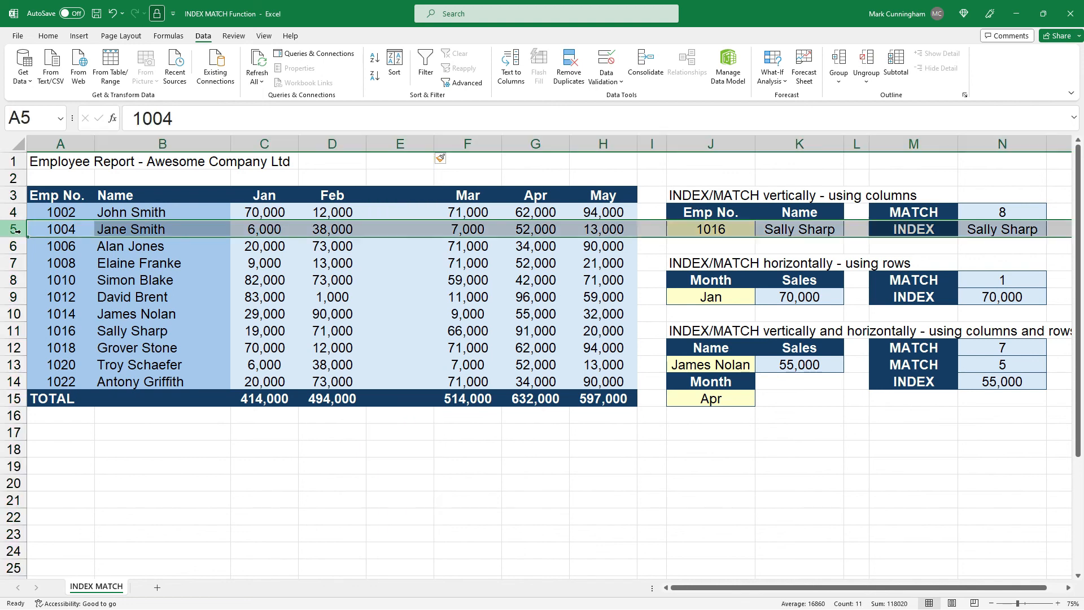
click(16, 246)
right_click(15, 246)
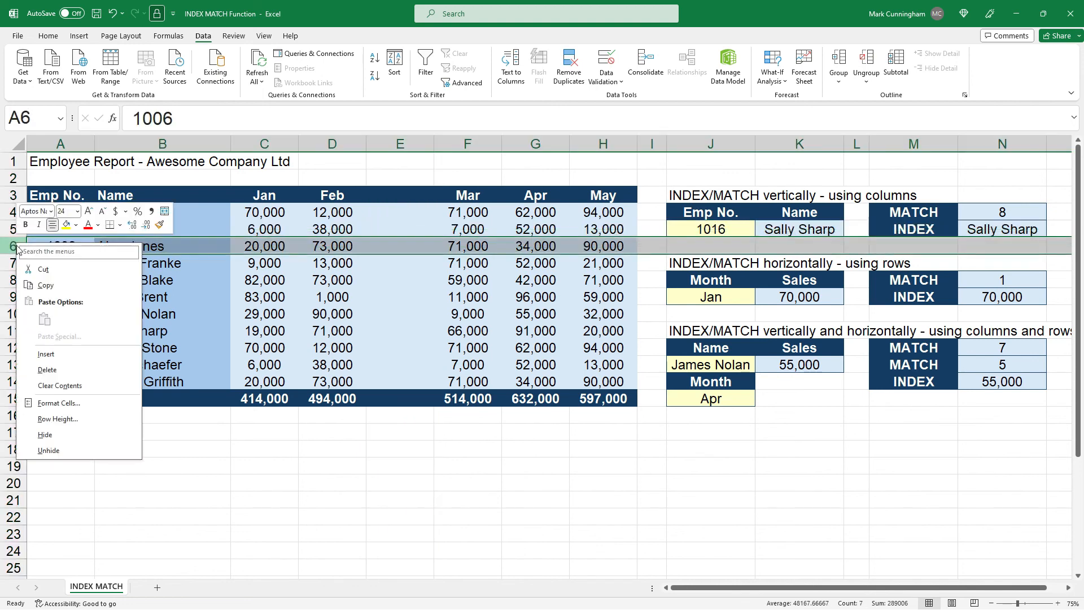
click(46, 354)
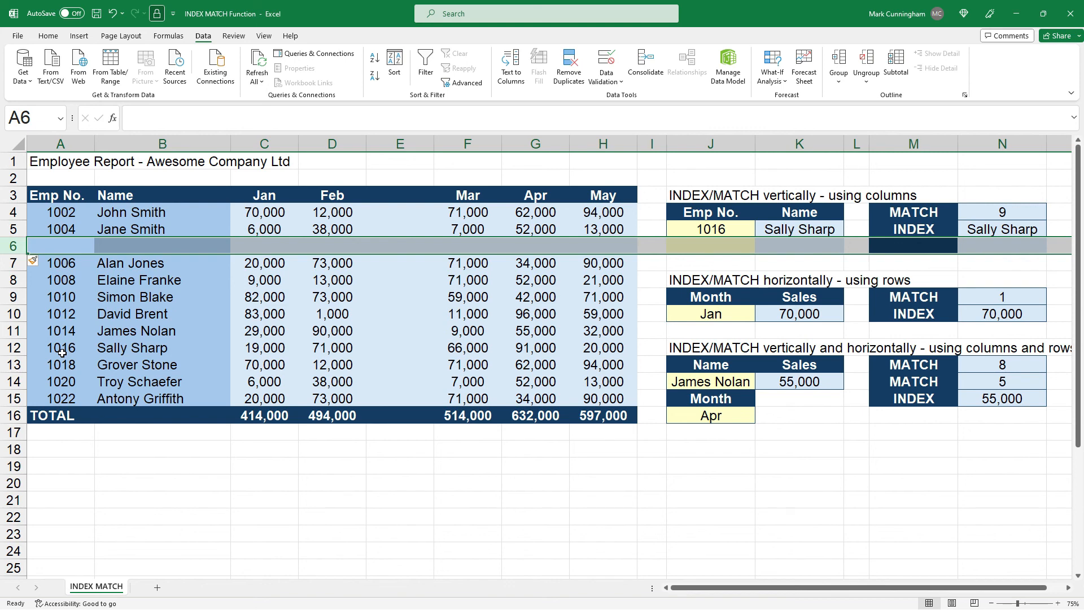
key(ctrl+z)
key(ctrl+z)
click(471, 505)
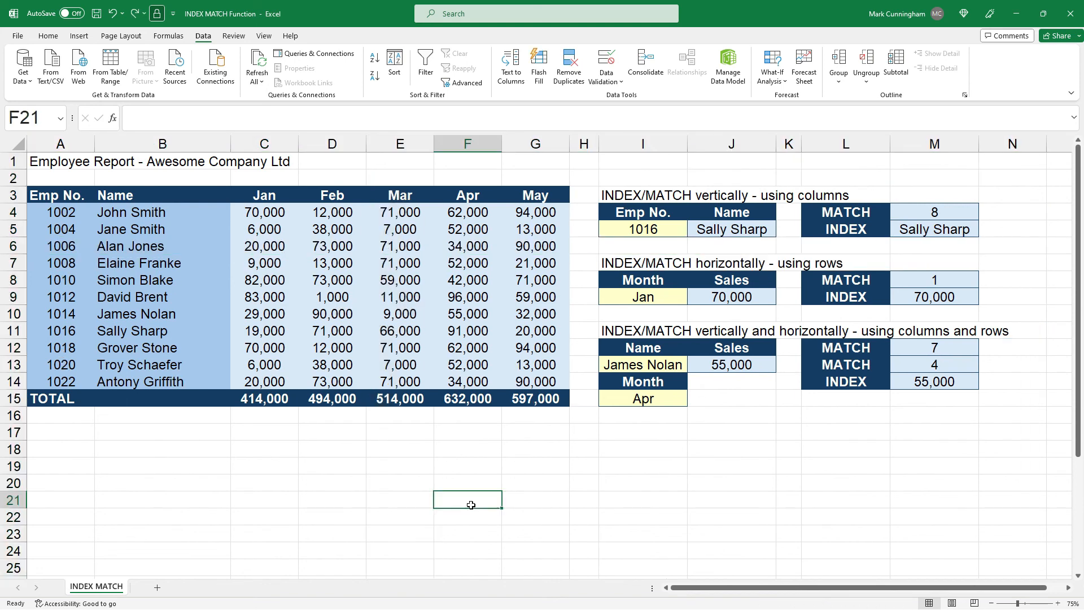